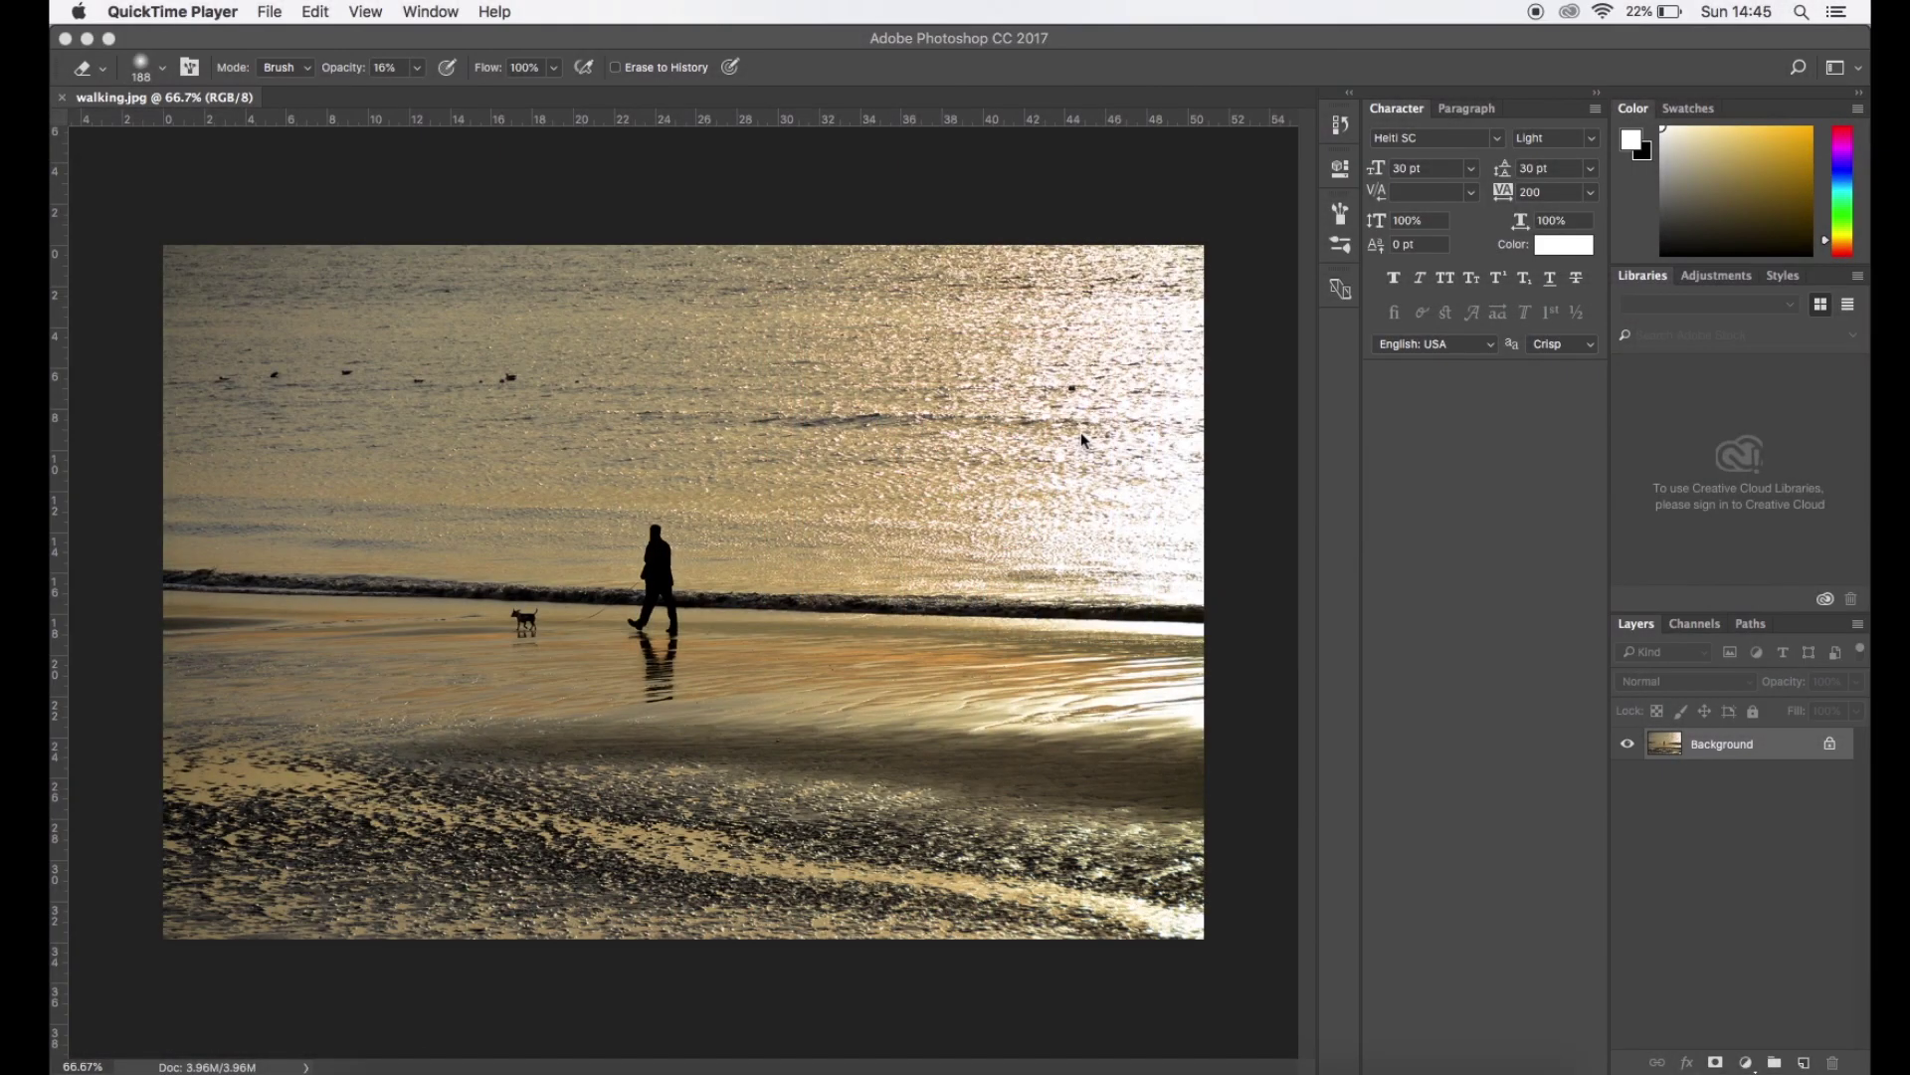
Bring the Photoshop window with the walking.jpg beach photo to the front
left_click(1080, 431)
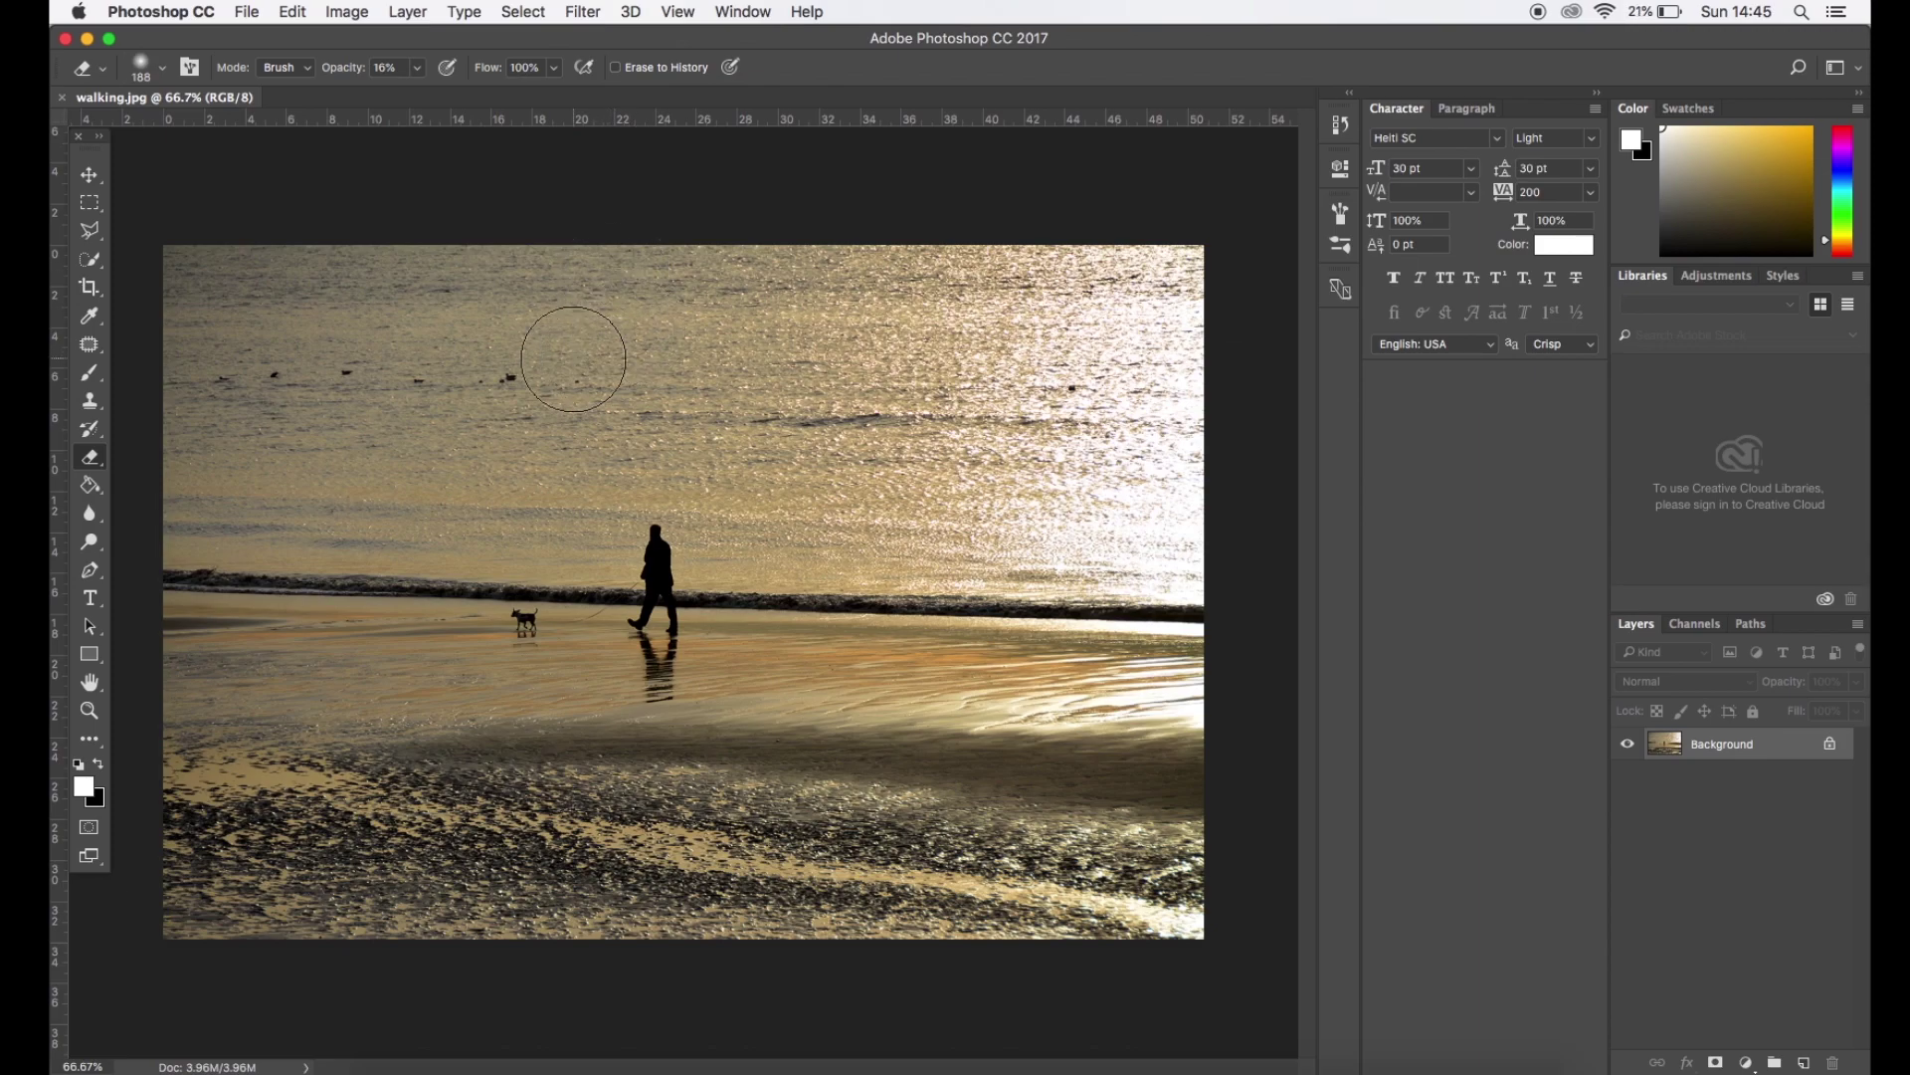
Patch the dog and its reflection out with nearby sand using the Patch Tool, then deselect
left_click(99, 353)
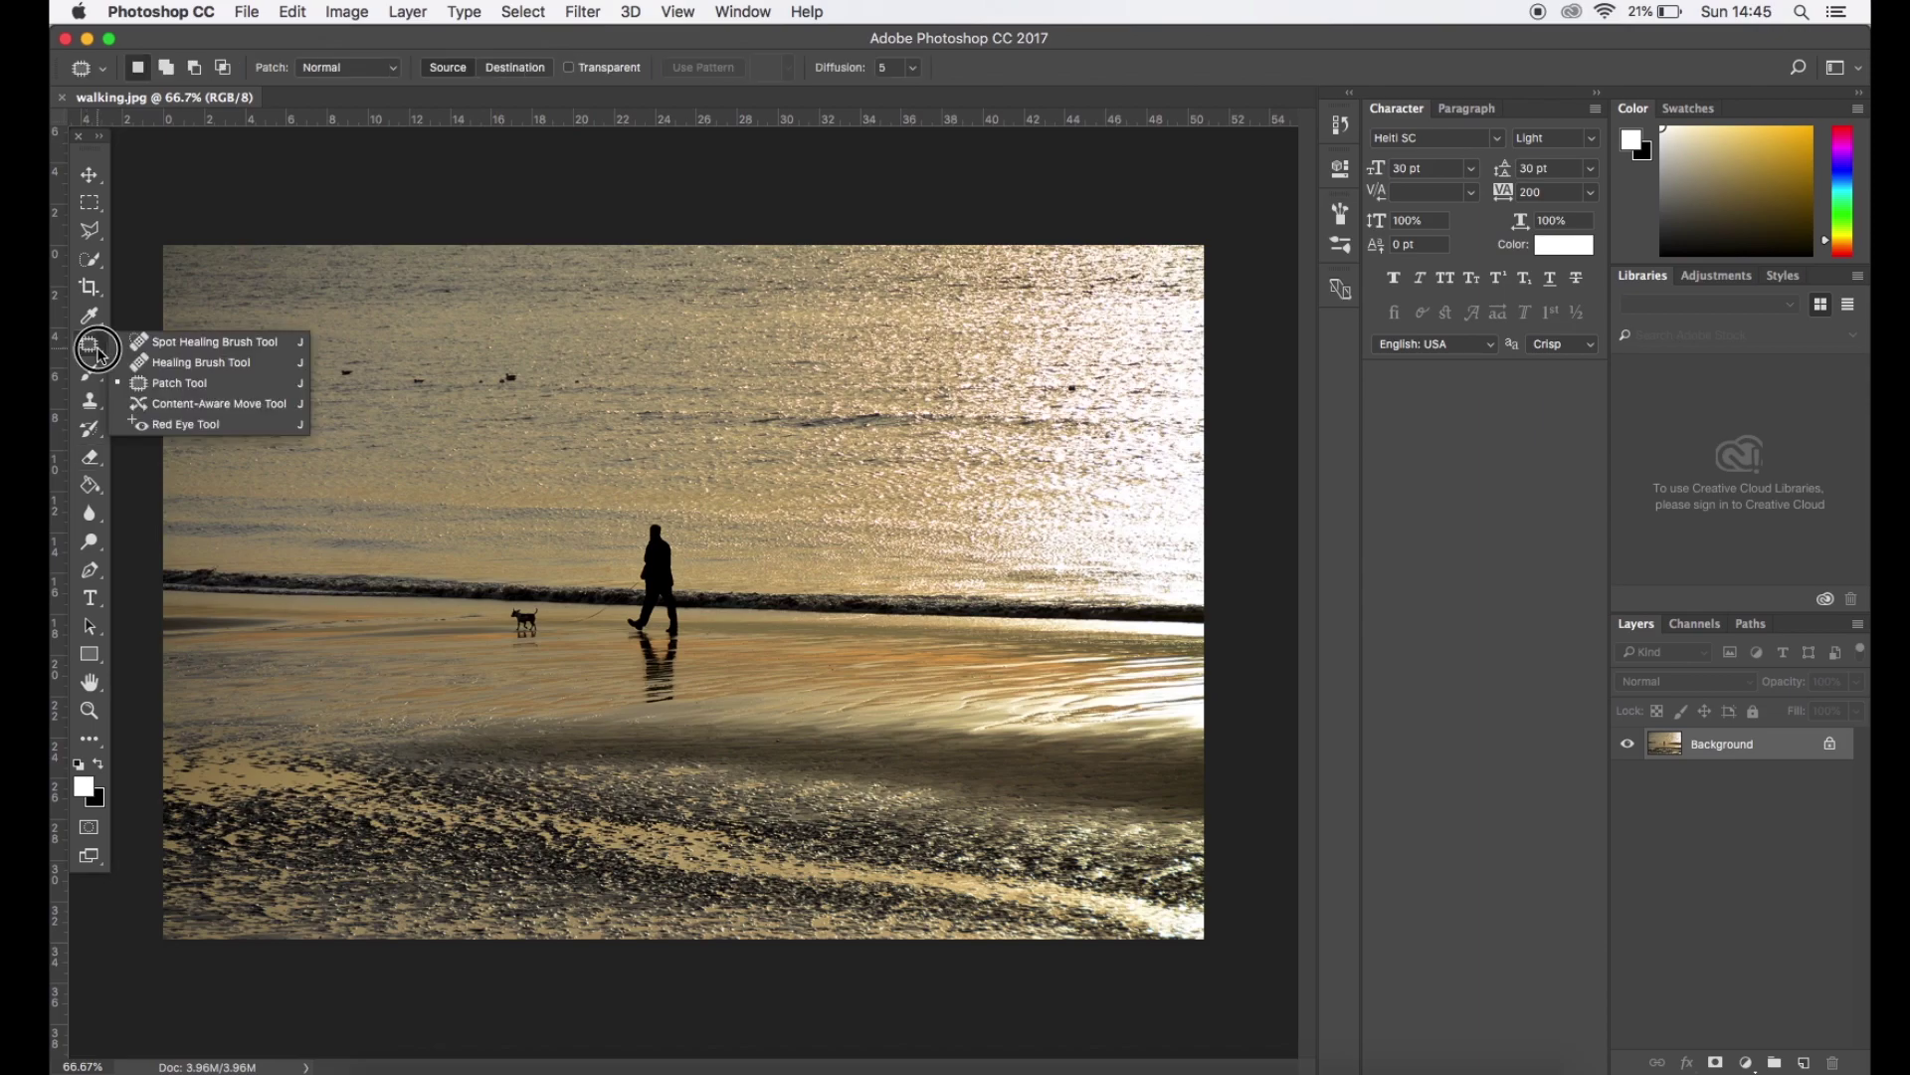
left_click(195, 390)
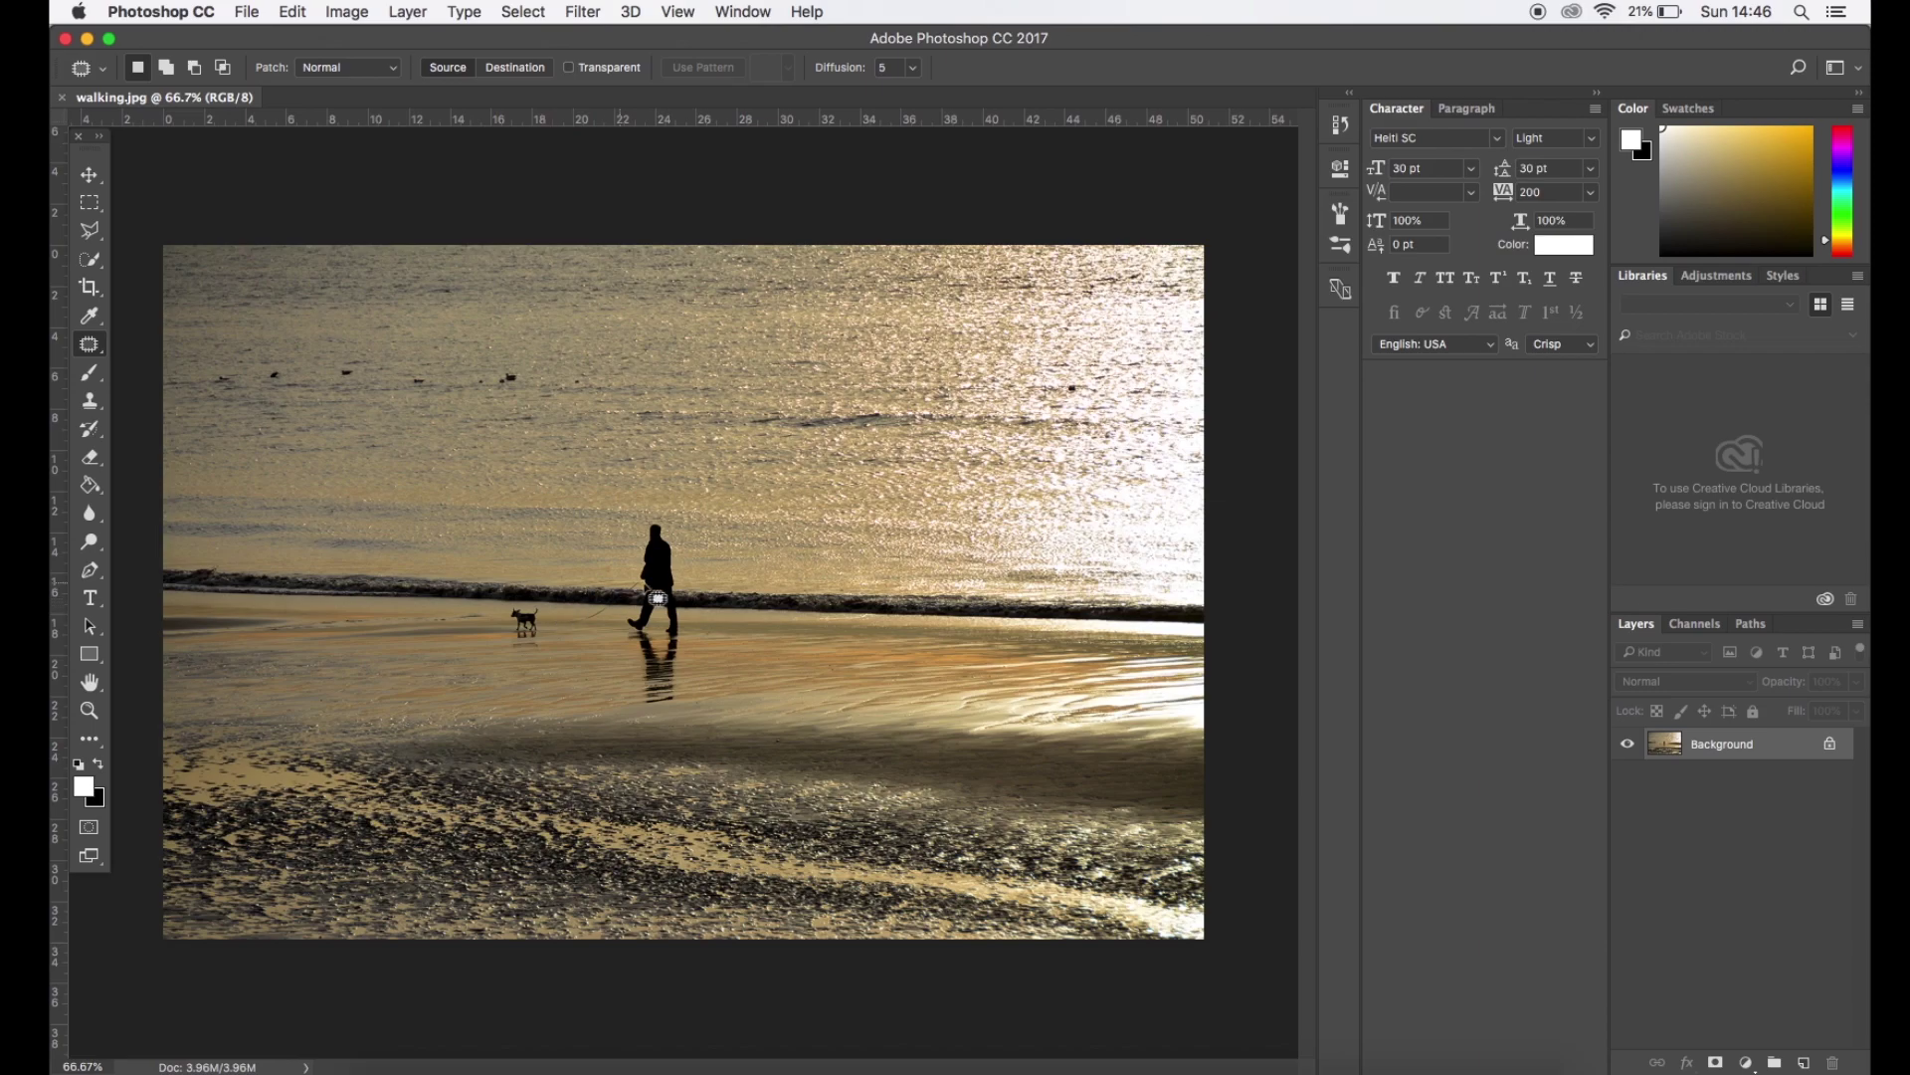
mouse_move(550, 608)
left_mouse_down()
mouse_move(501, 610)
mouse_move(509, 646)
mouse_move(542, 657)
mouse_move(549, 609)
left_mouse_up()
left_click(96, 211)
left_click(494, 426)
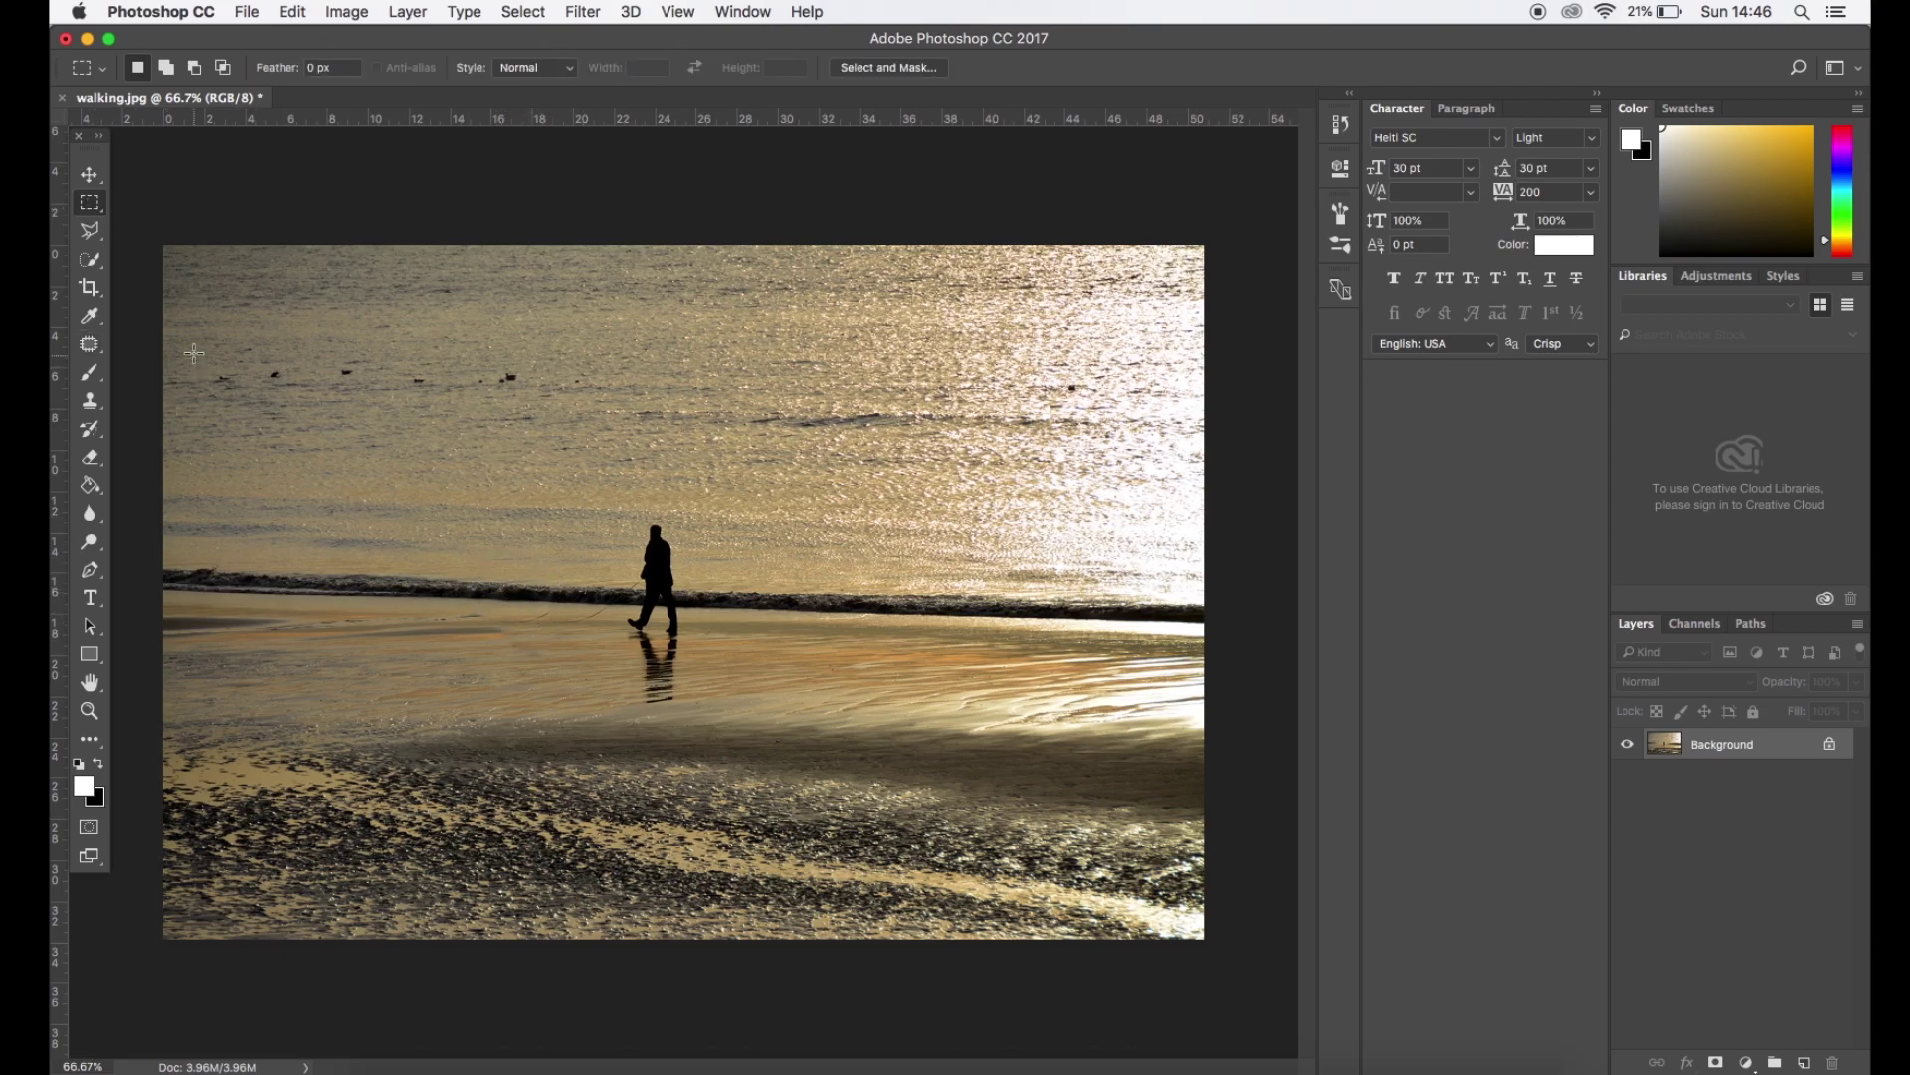
Patch the walking man out with adjacent sand, then undo both patches to restore him and the dog
left_click(99, 342)
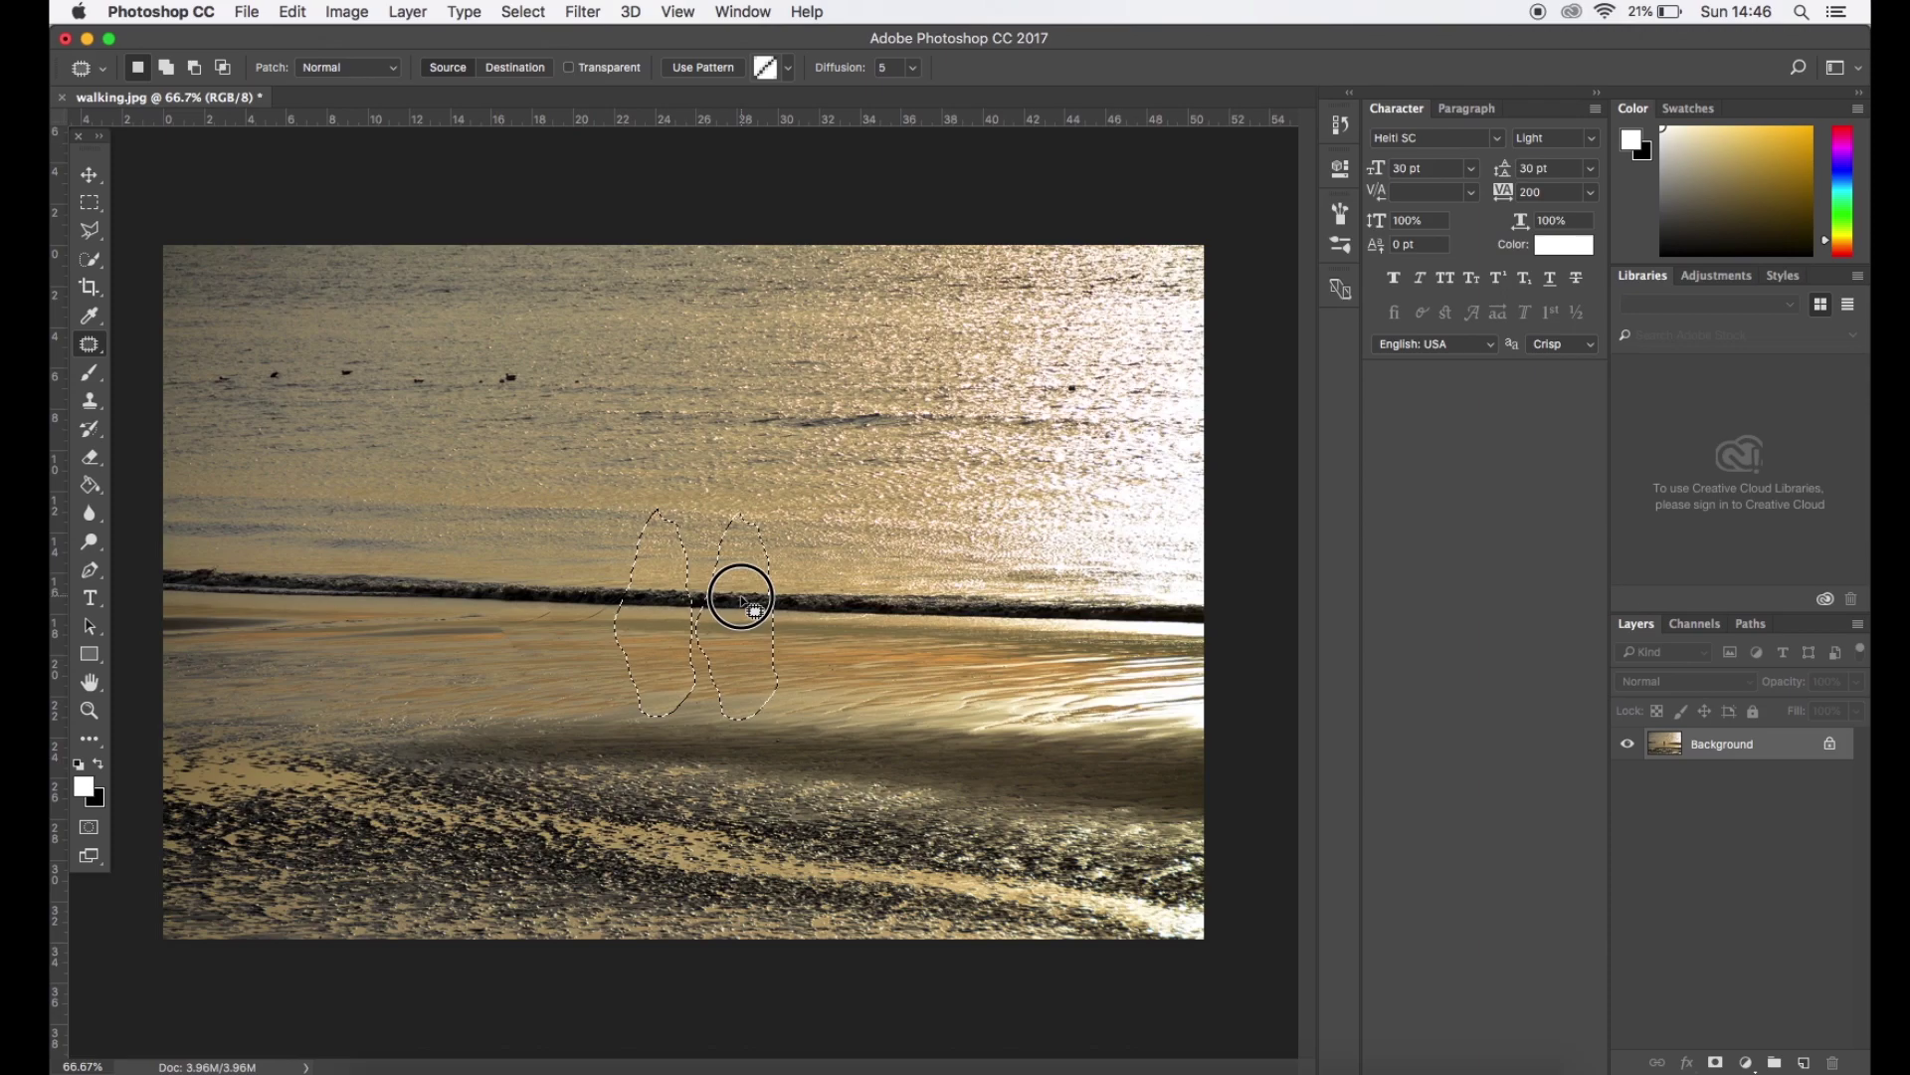
left_click_drag(742, 600, 742, 600)
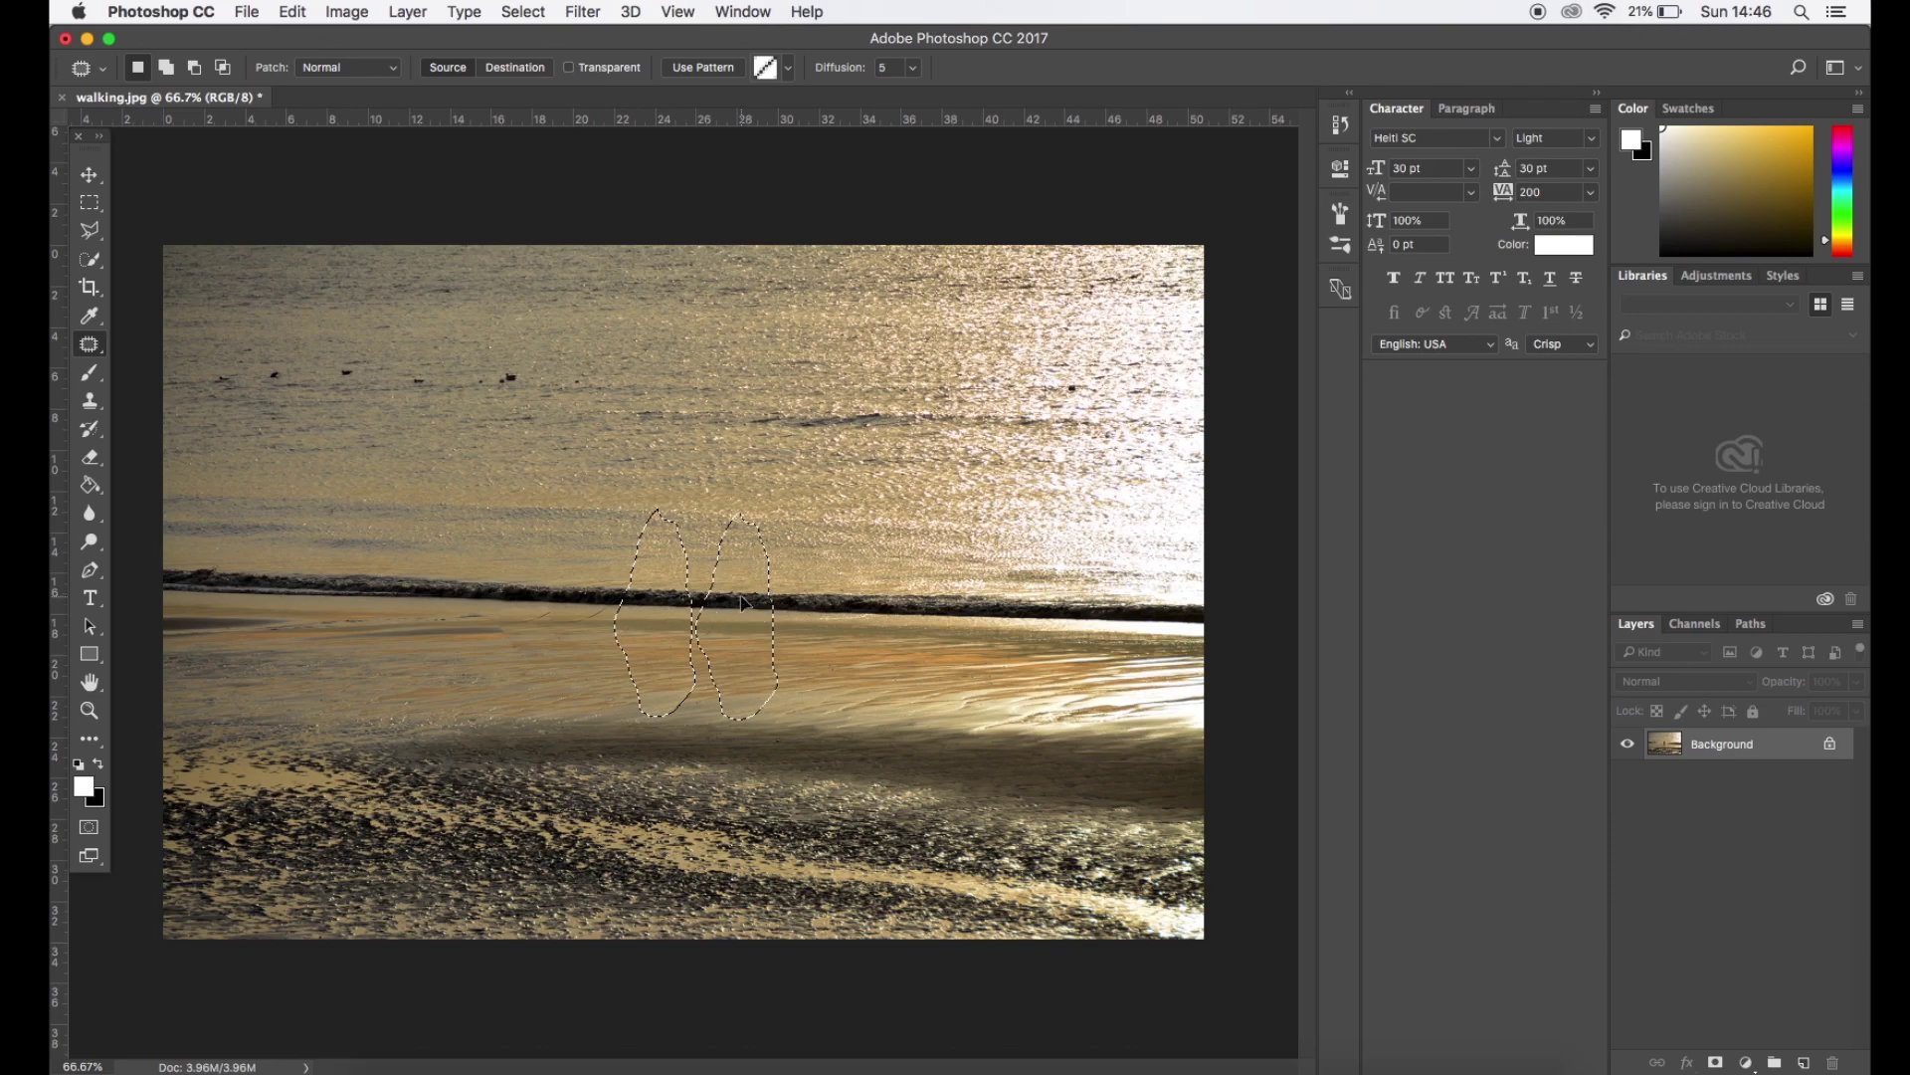
left_click(89, 202)
left_click(700, 396)
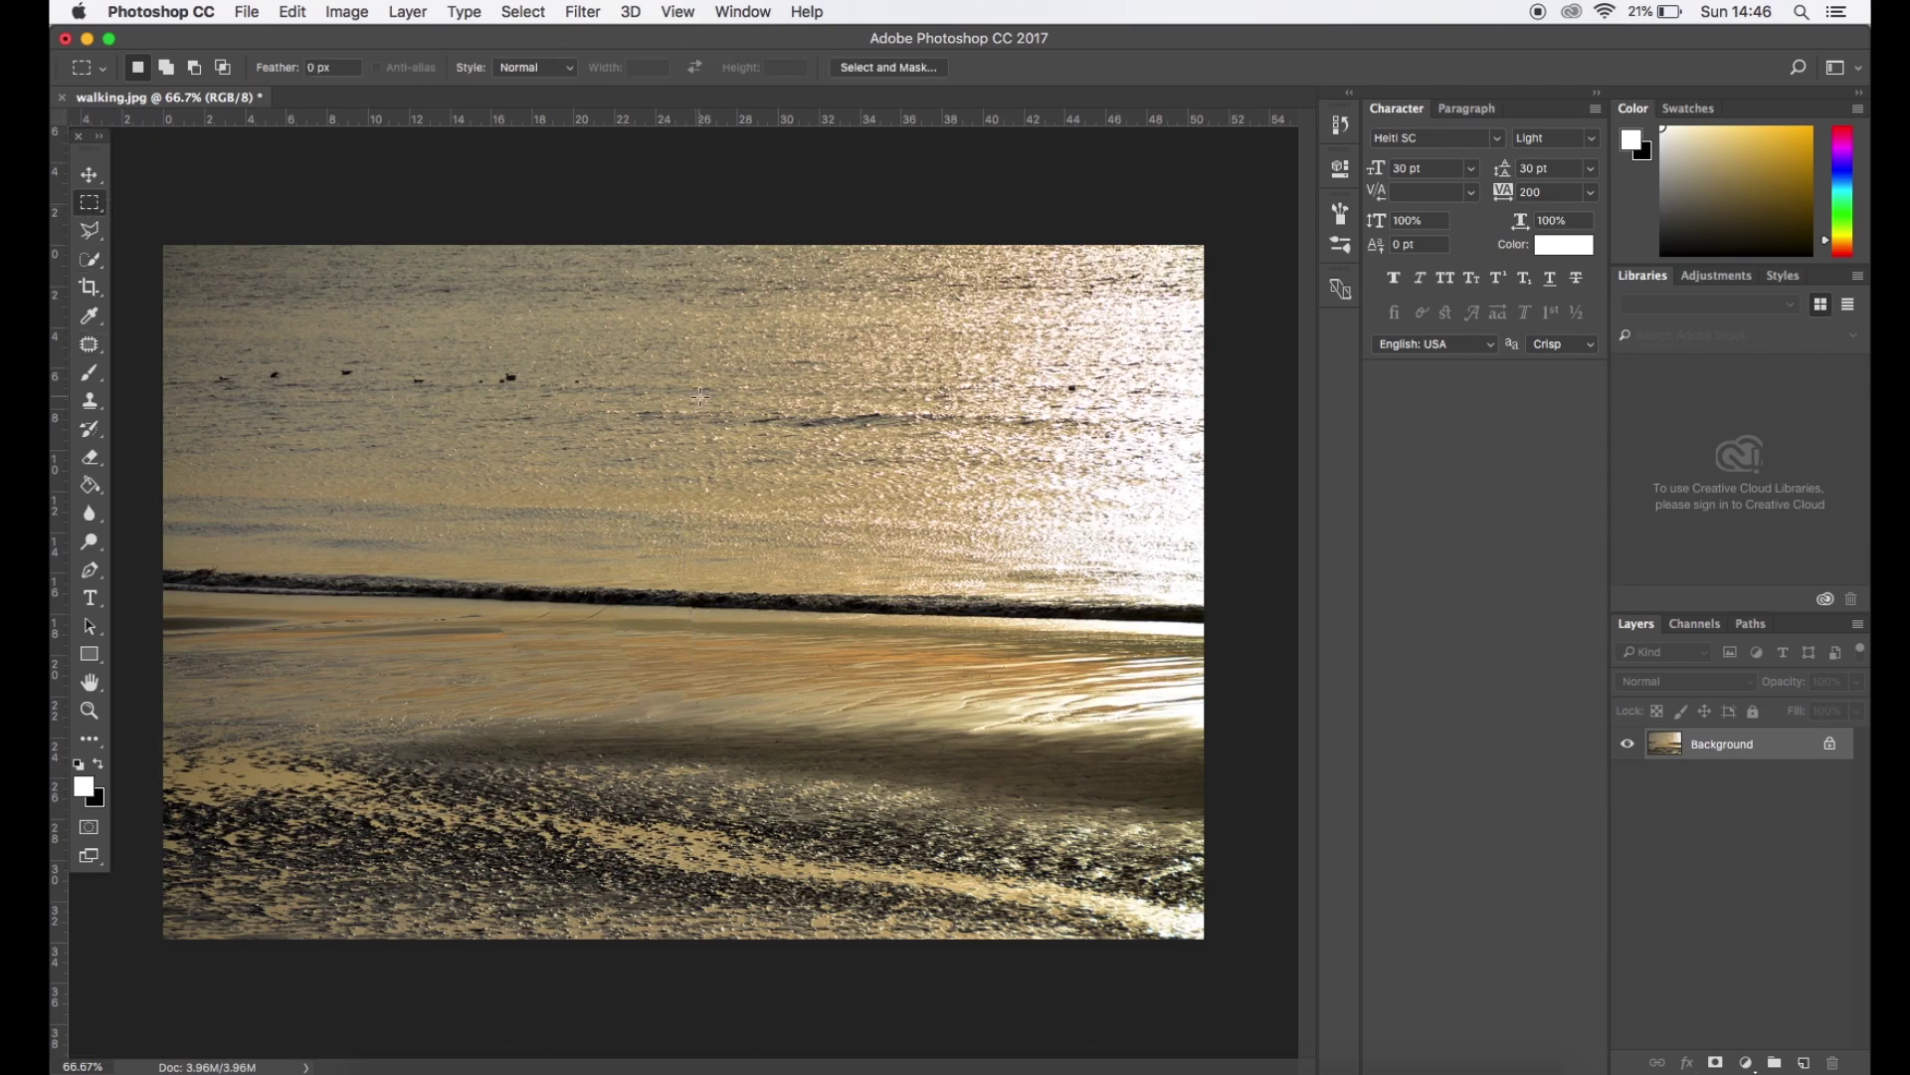
key("super+alt+z")
key("super+alt+z")
key("super+alt+z")
key("super+d")
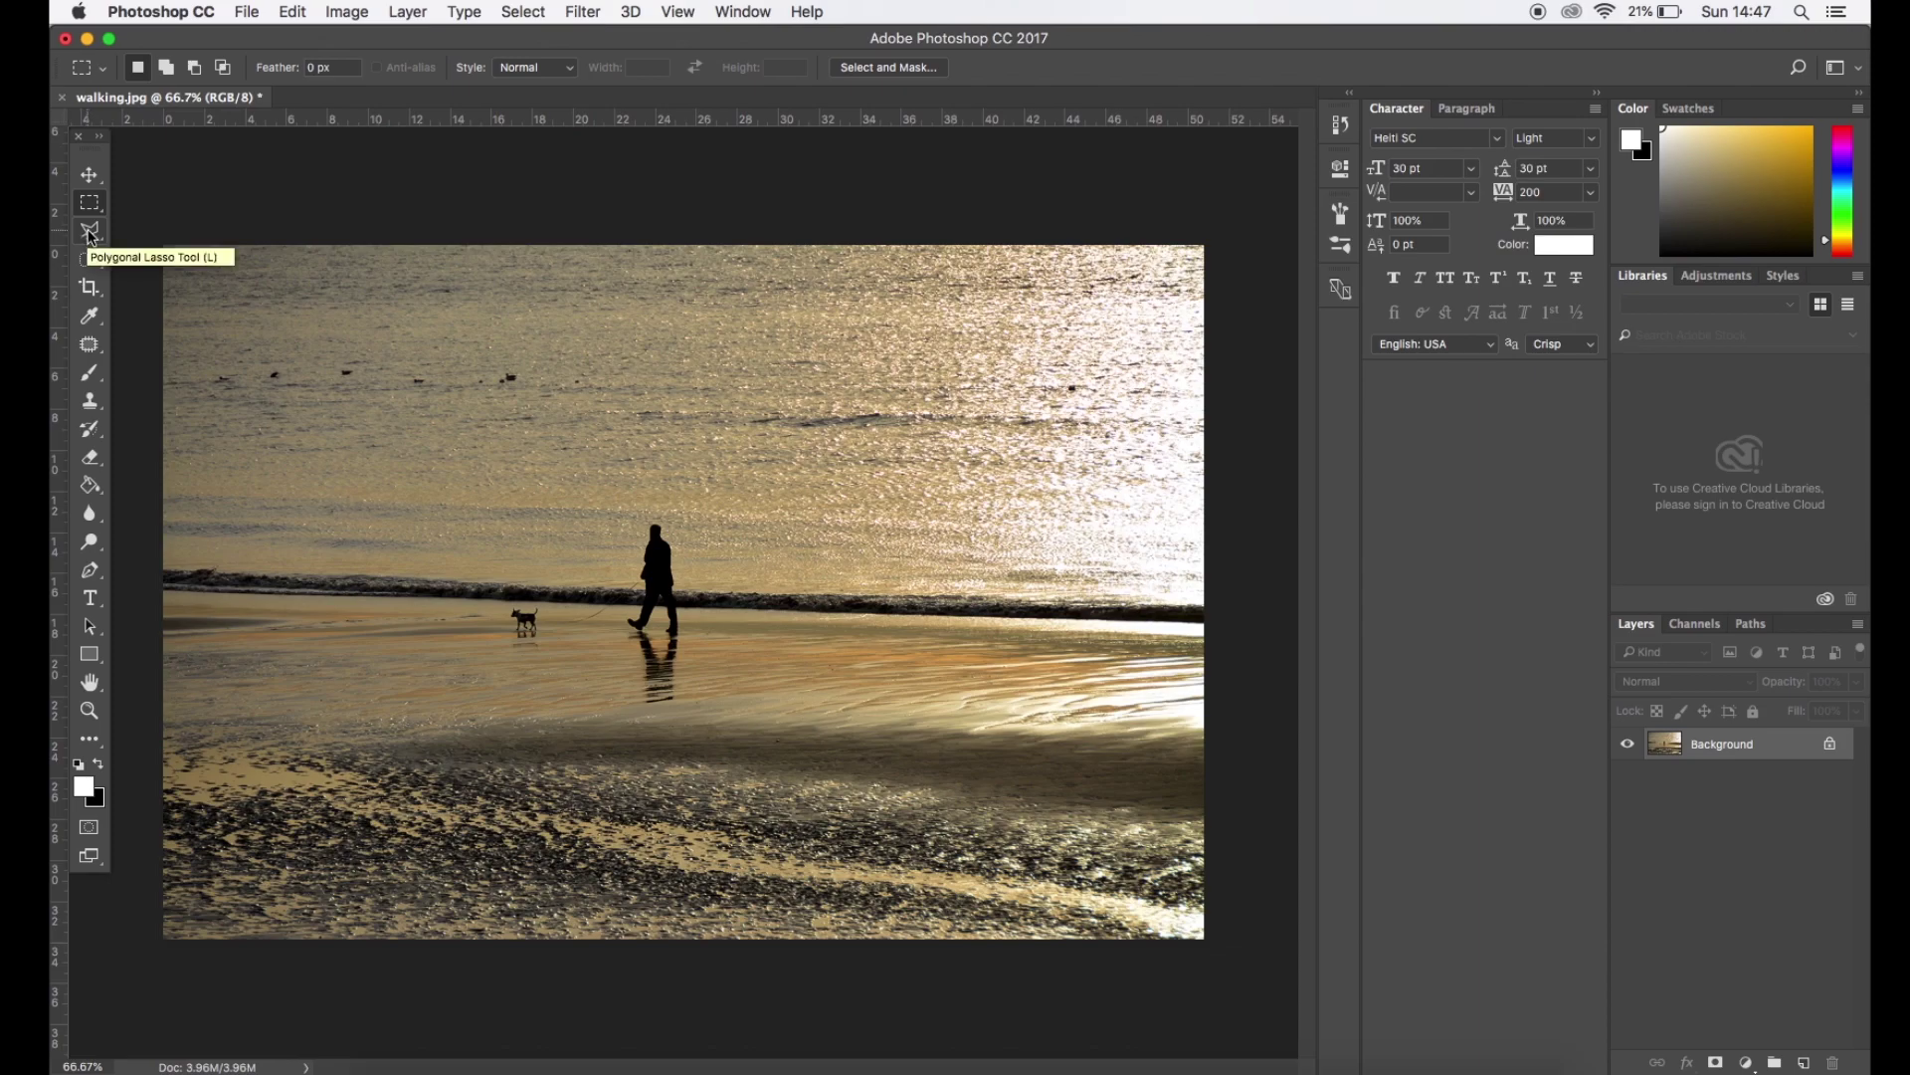
Lasso around the dog and fill the selection with Content-Aware
left_click(90, 232)
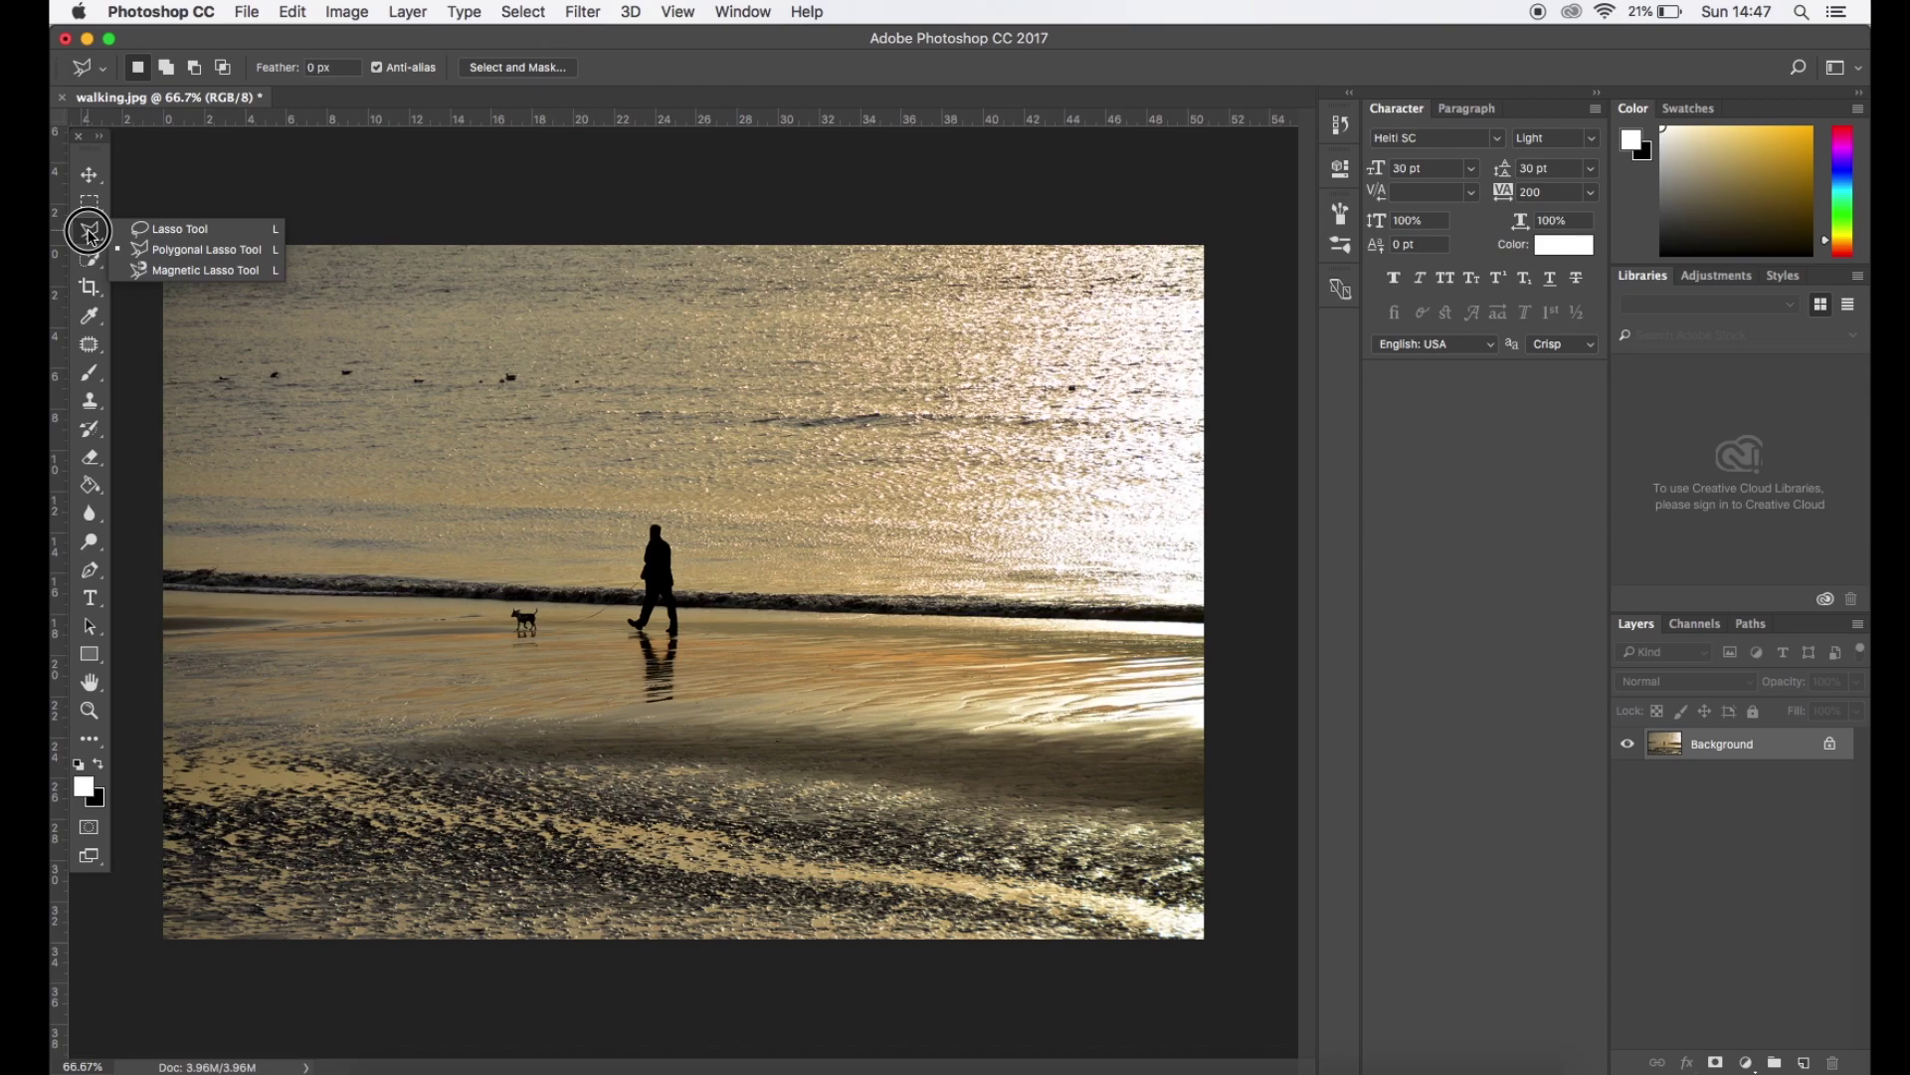
left_click(171, 228)
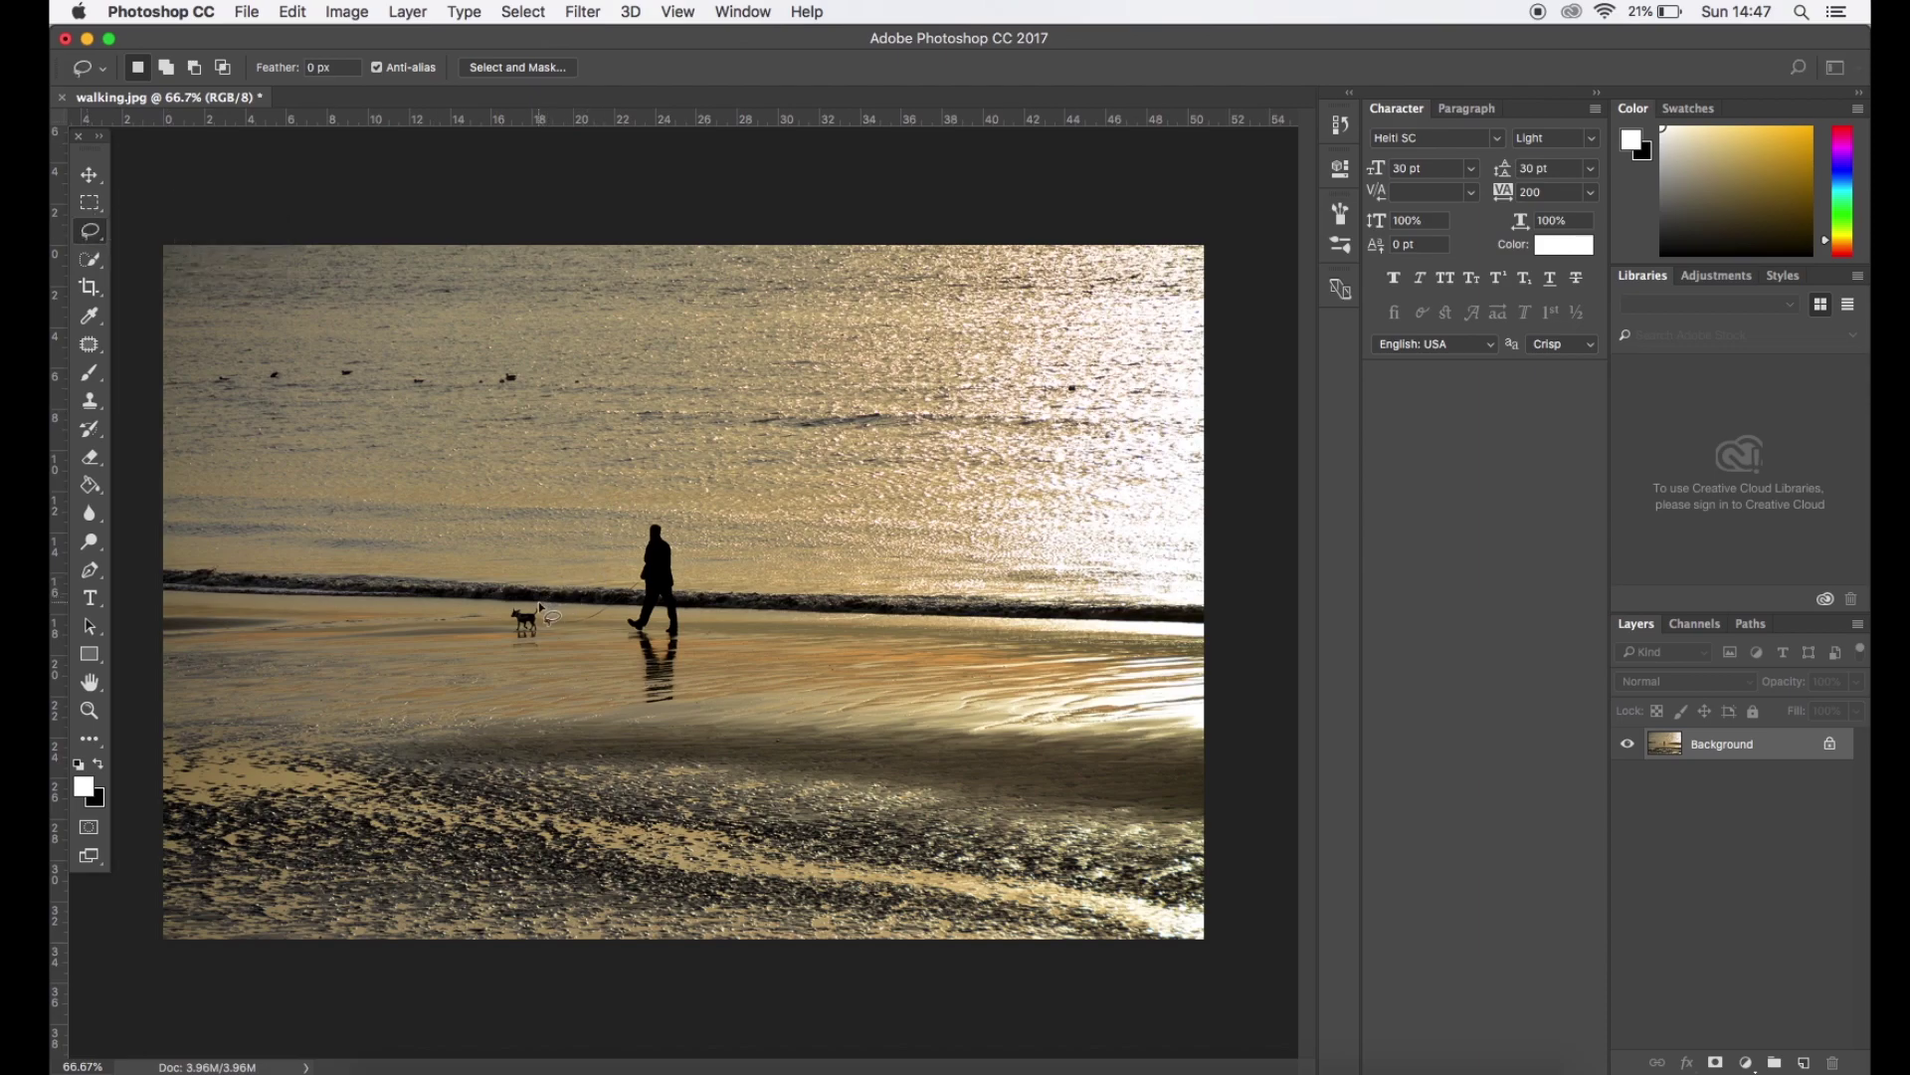
mouse_move(539, 601)
left_mouse_down()
mouse_move(492, 612)
mouse_move(503, 655)
mouse_move(547, 653)
mouse_move(540, 603)
left_mouse_up()
key("shift+BackSpace")
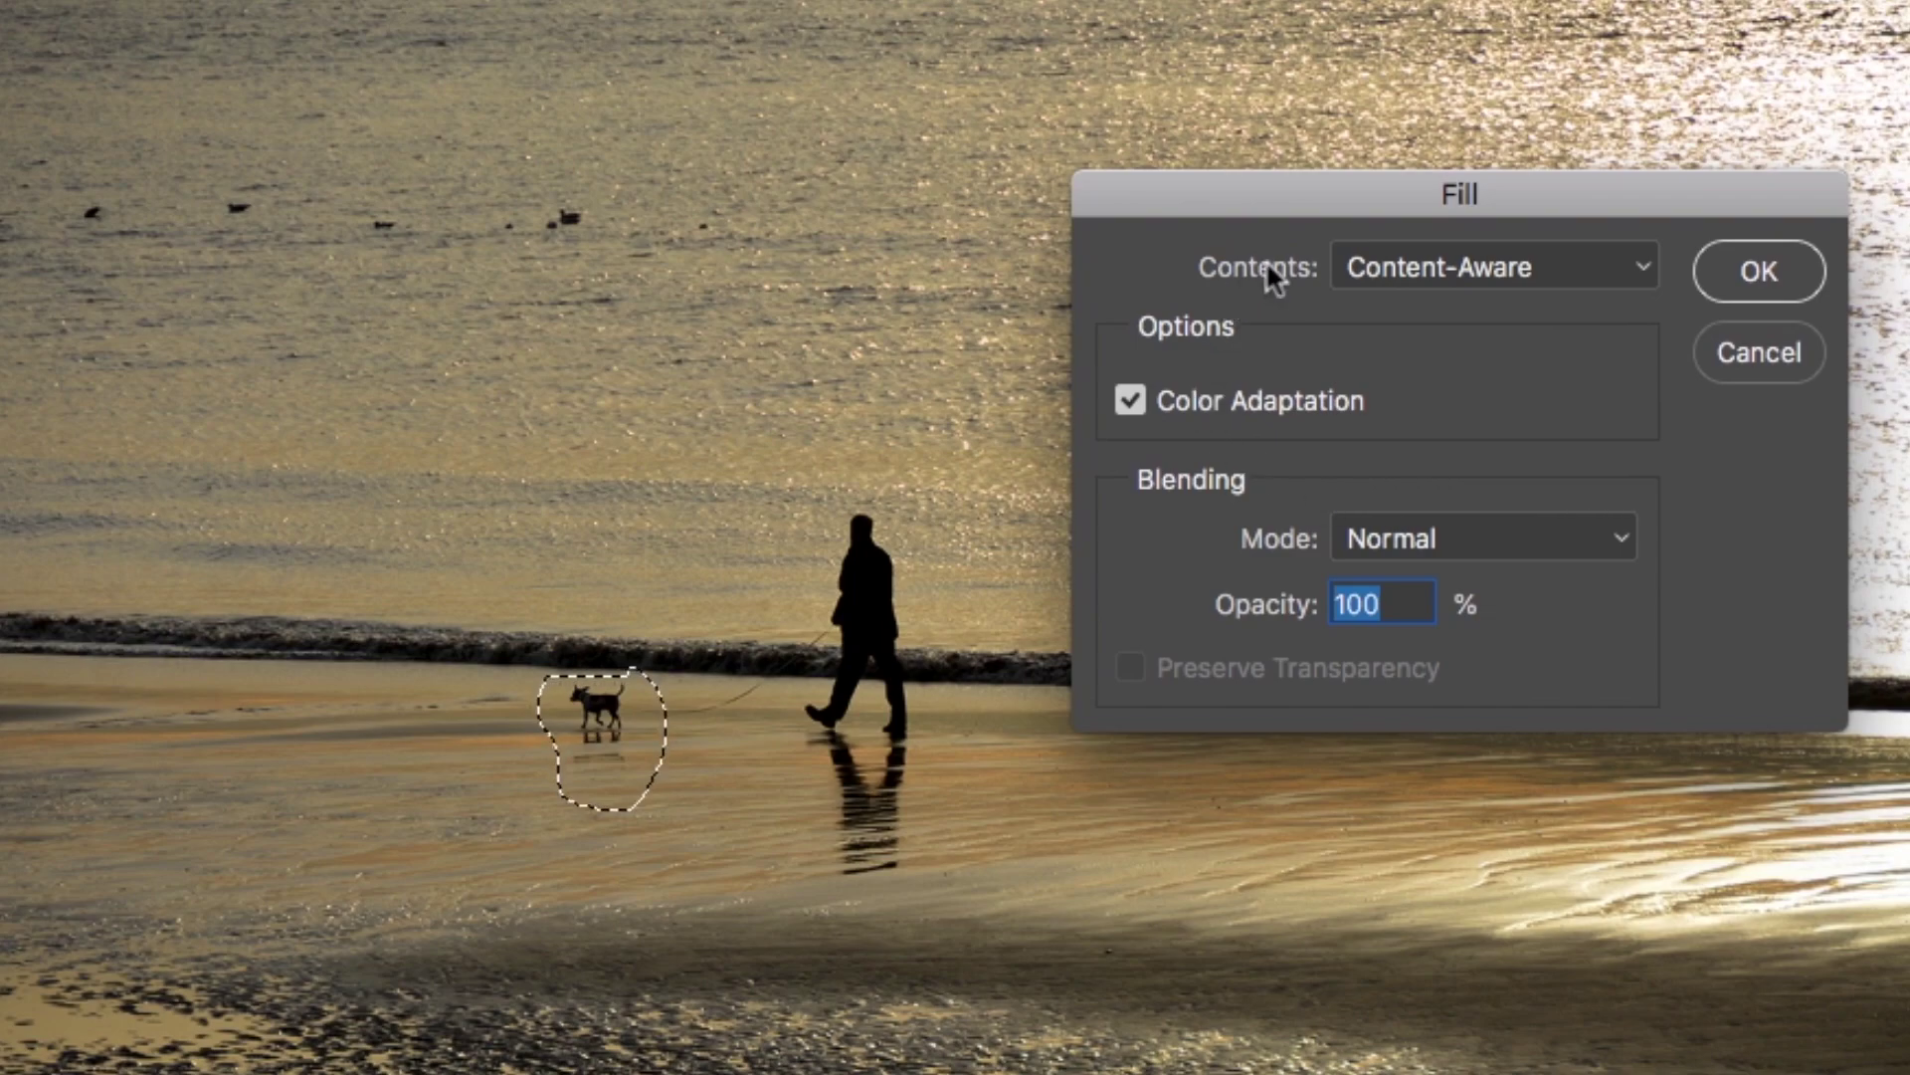
left_click(1645, 267)
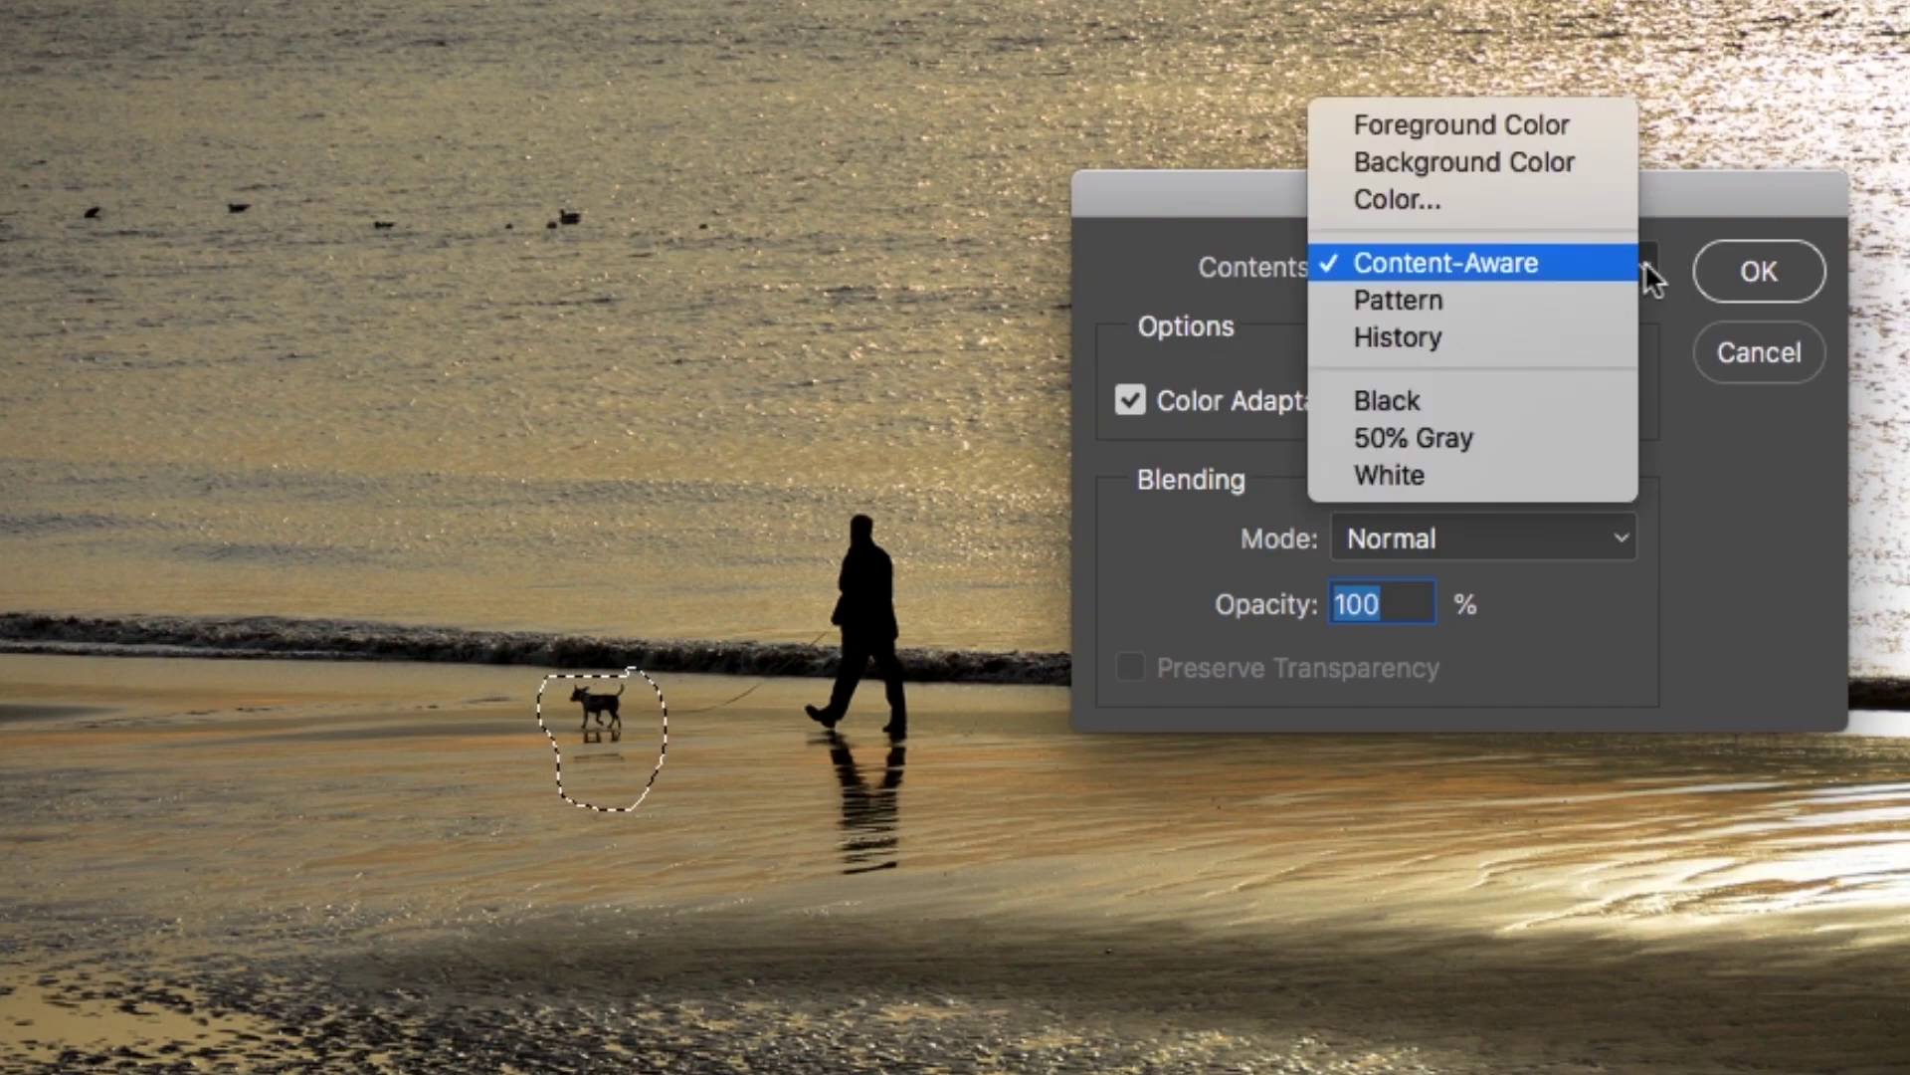
left_click(1520, 251)
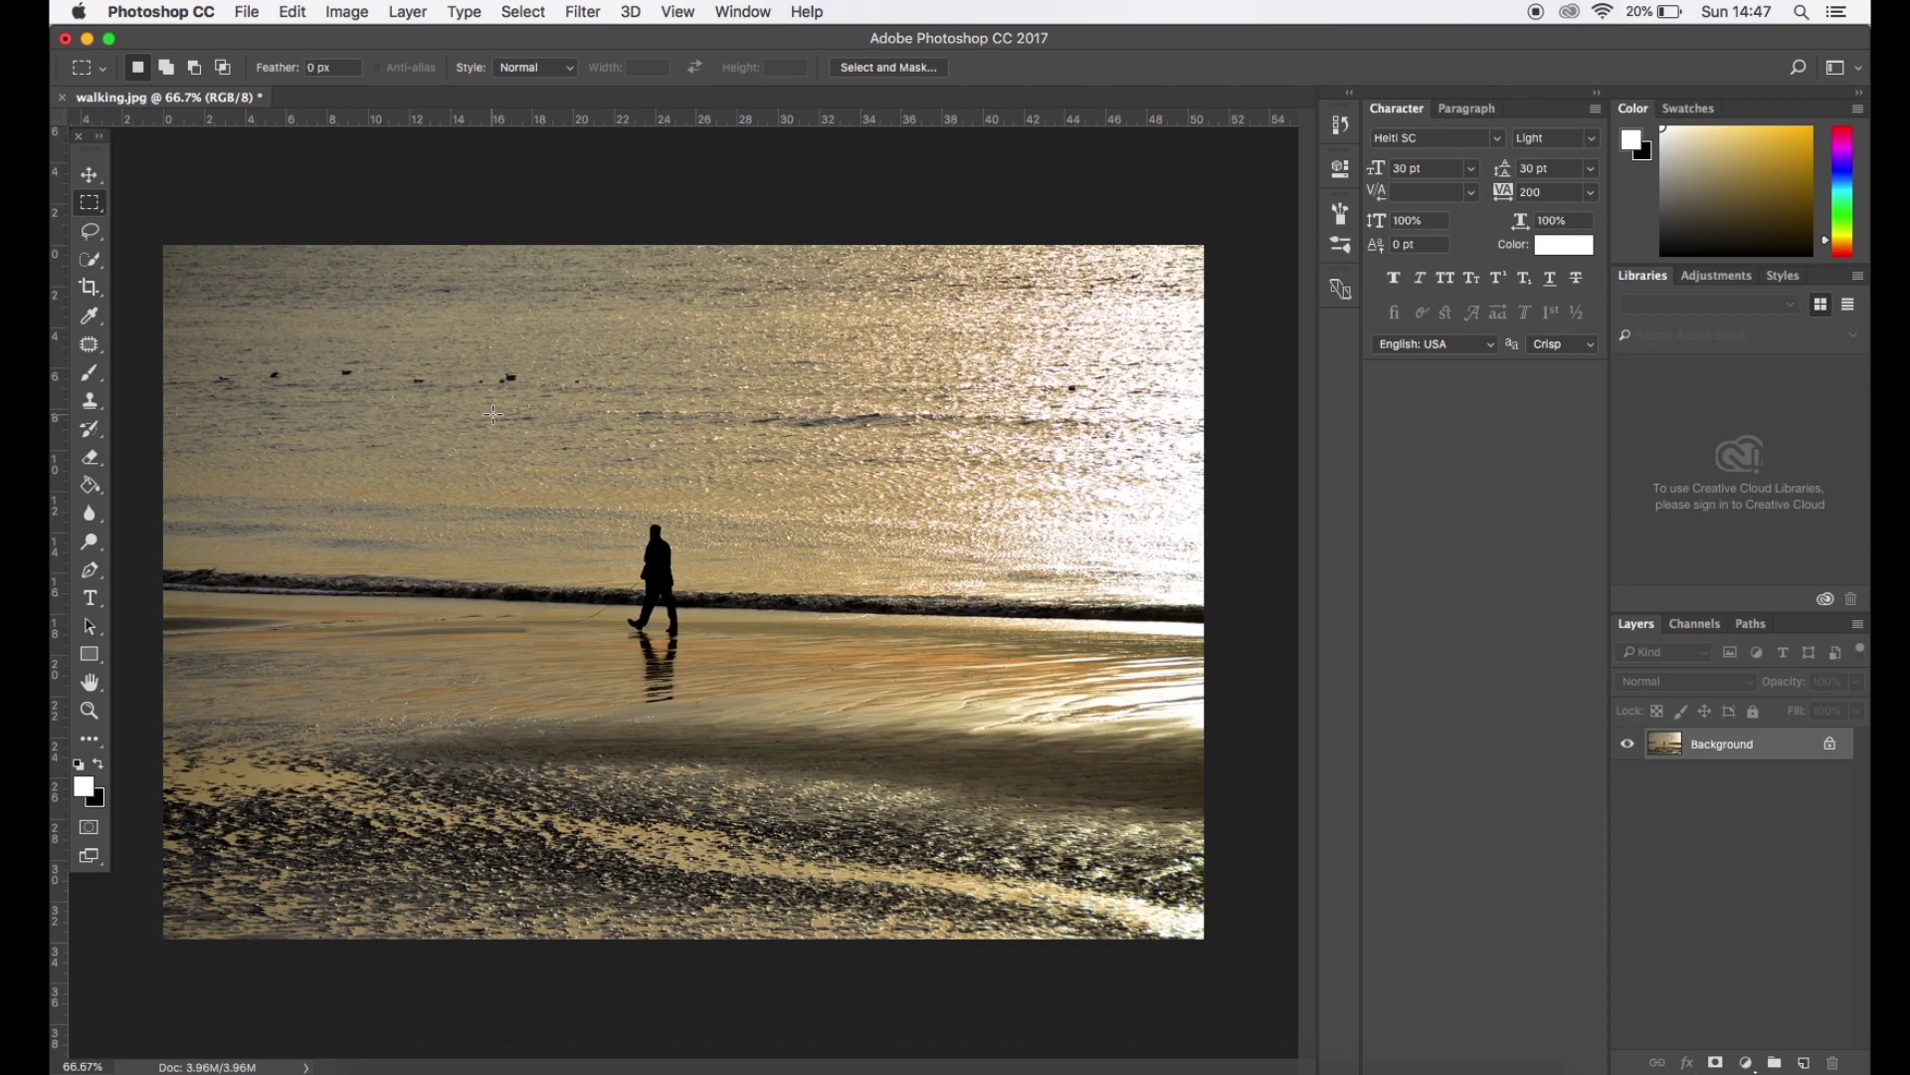
Lasso the man and his reflection, Content-Aware fill the selection, and deselect
left_click(93, 233)
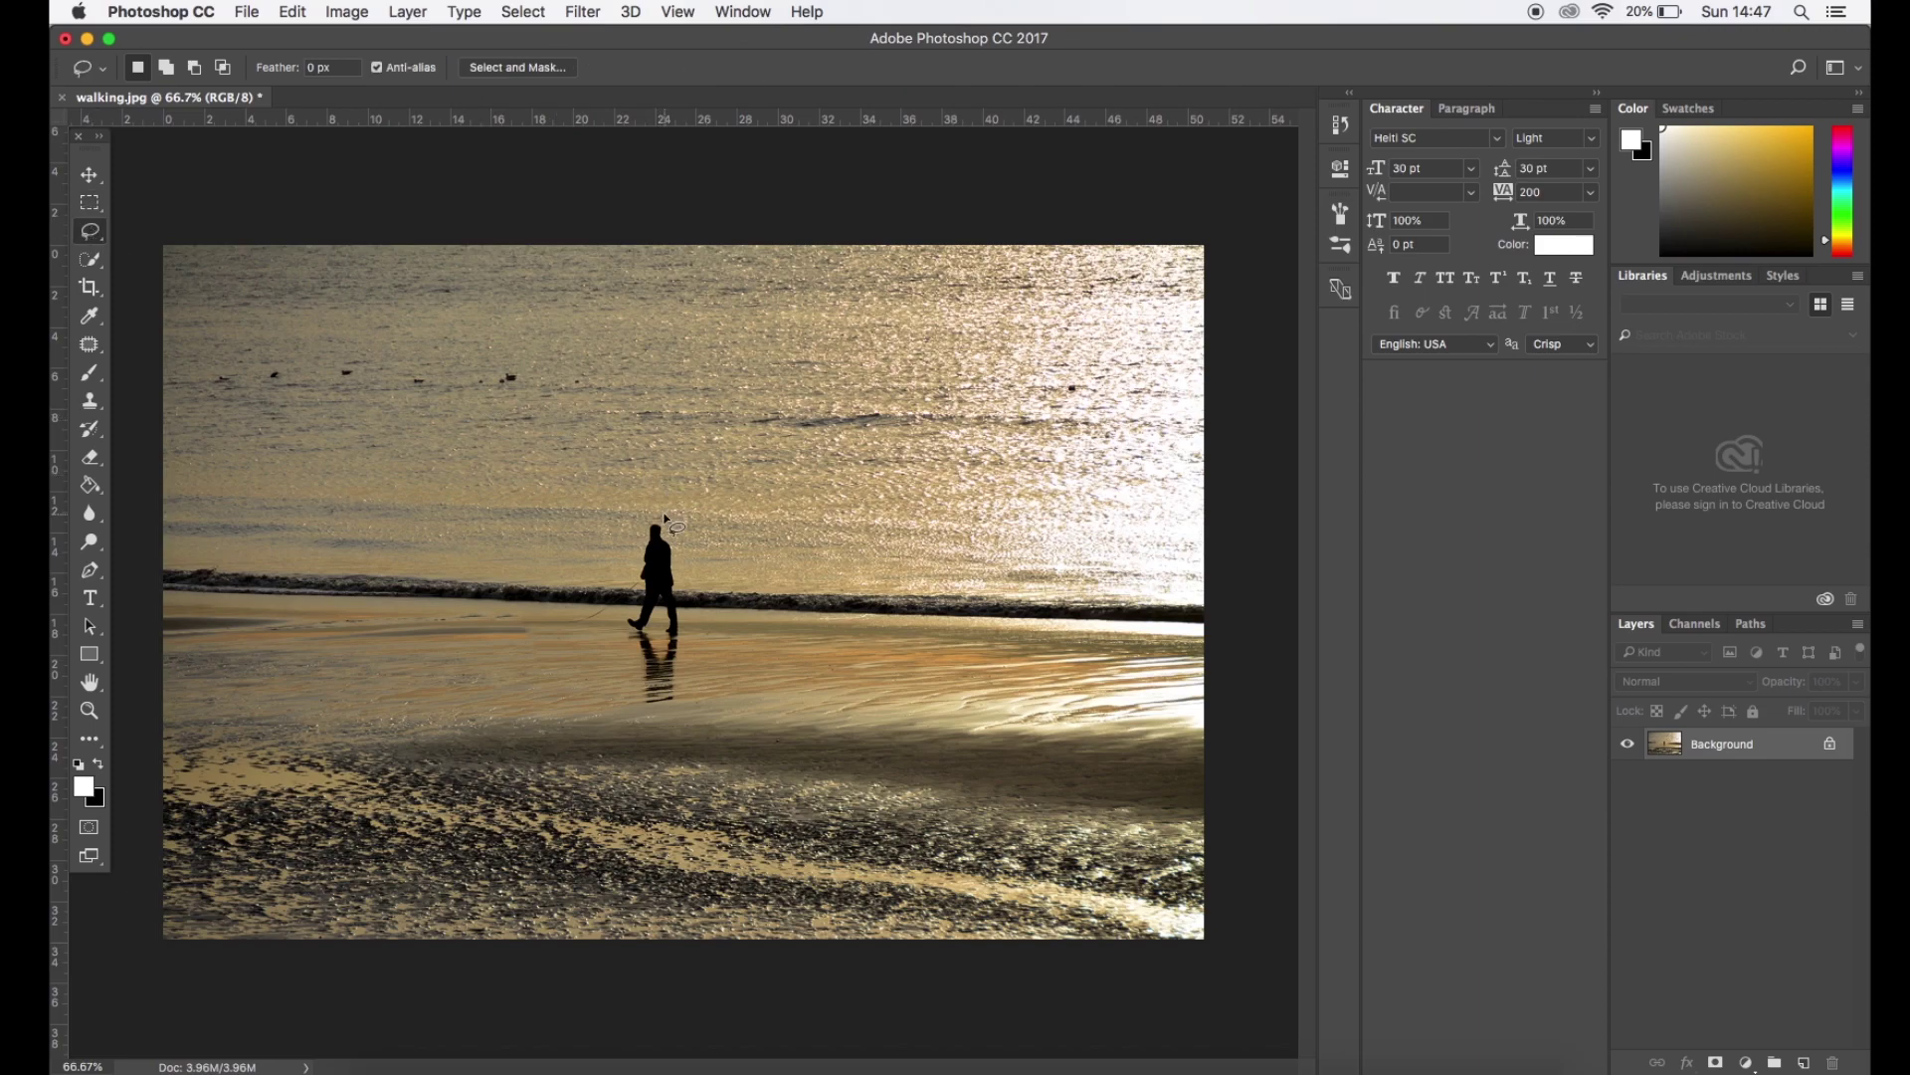
mouse_move(665, 518)
left_mouse_down()
mouse_move(618, 633)
mouse_move(643, 719)
mouse_move(679, 720)
mouse_move(689, 582)
mouse_move(664, 513)
left_mouse_up()
key("shift+BackSpace")
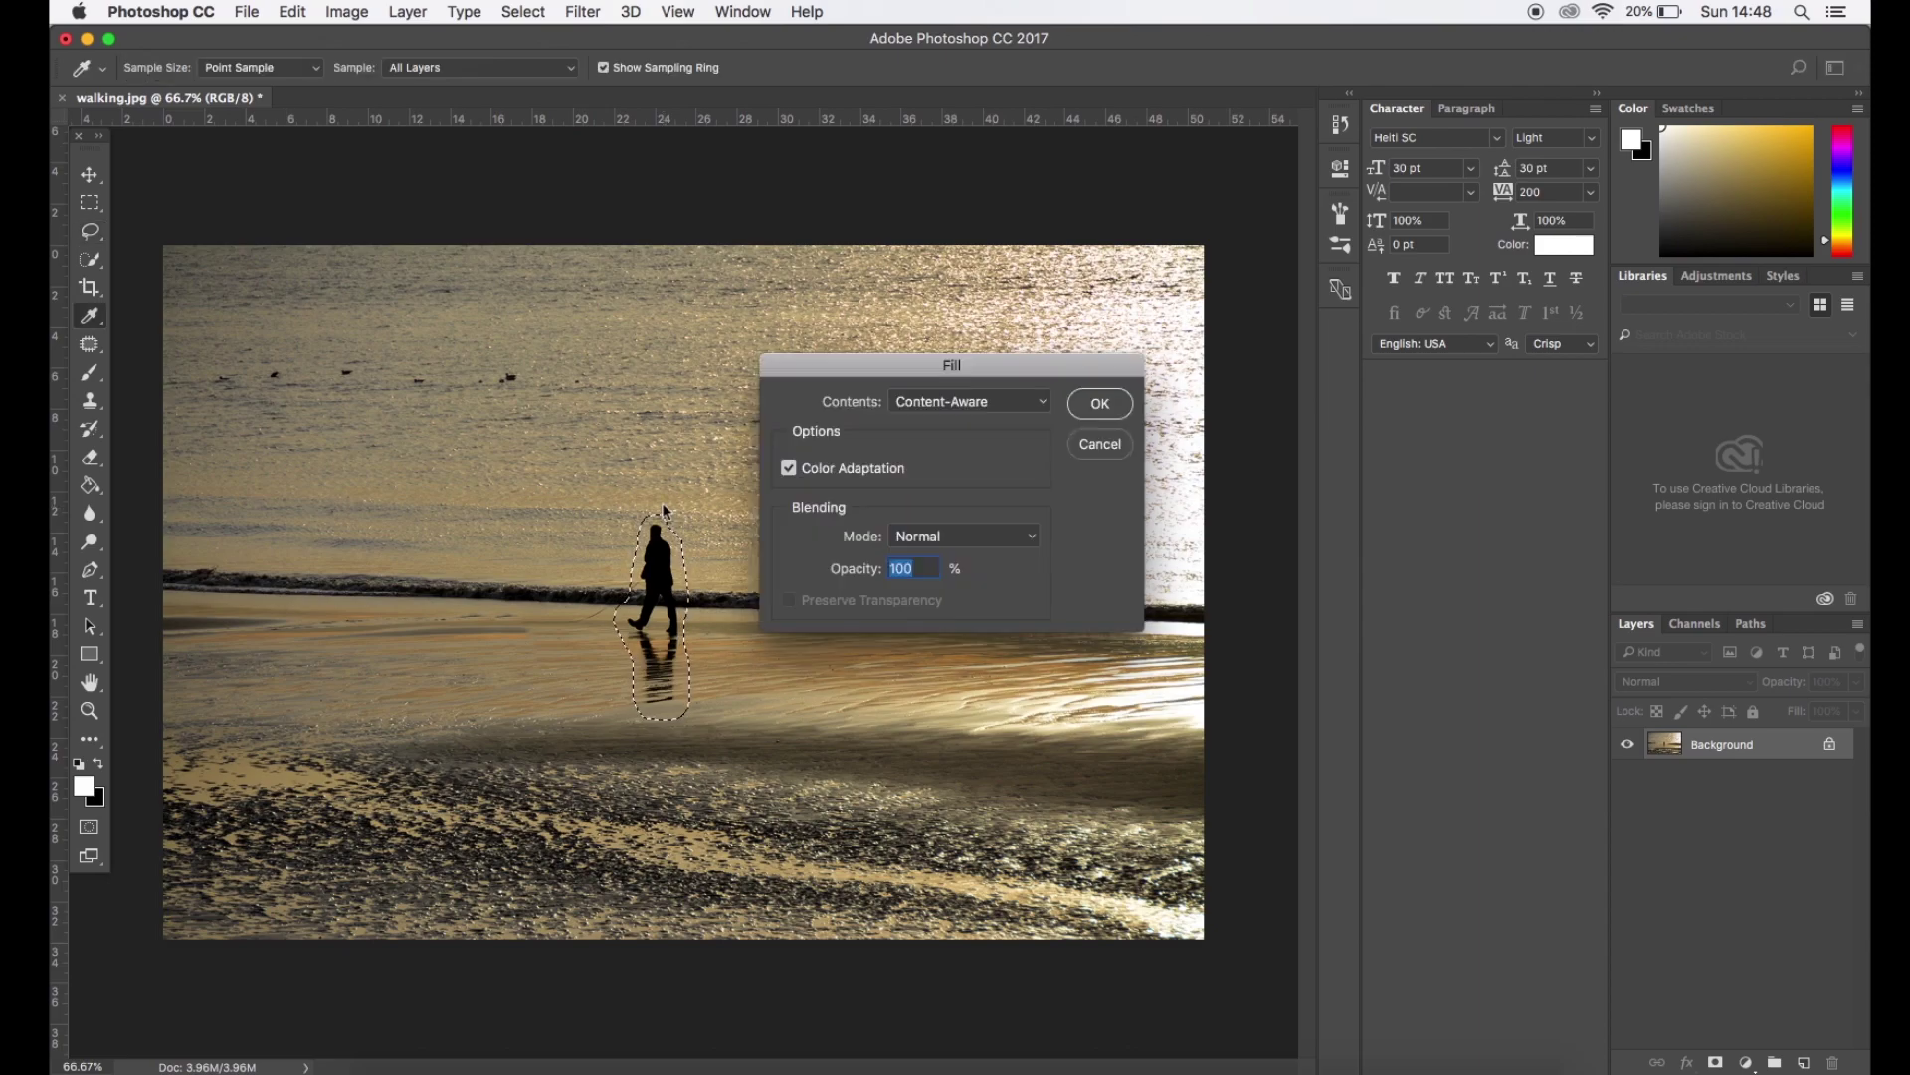
left_click(1101, 404)
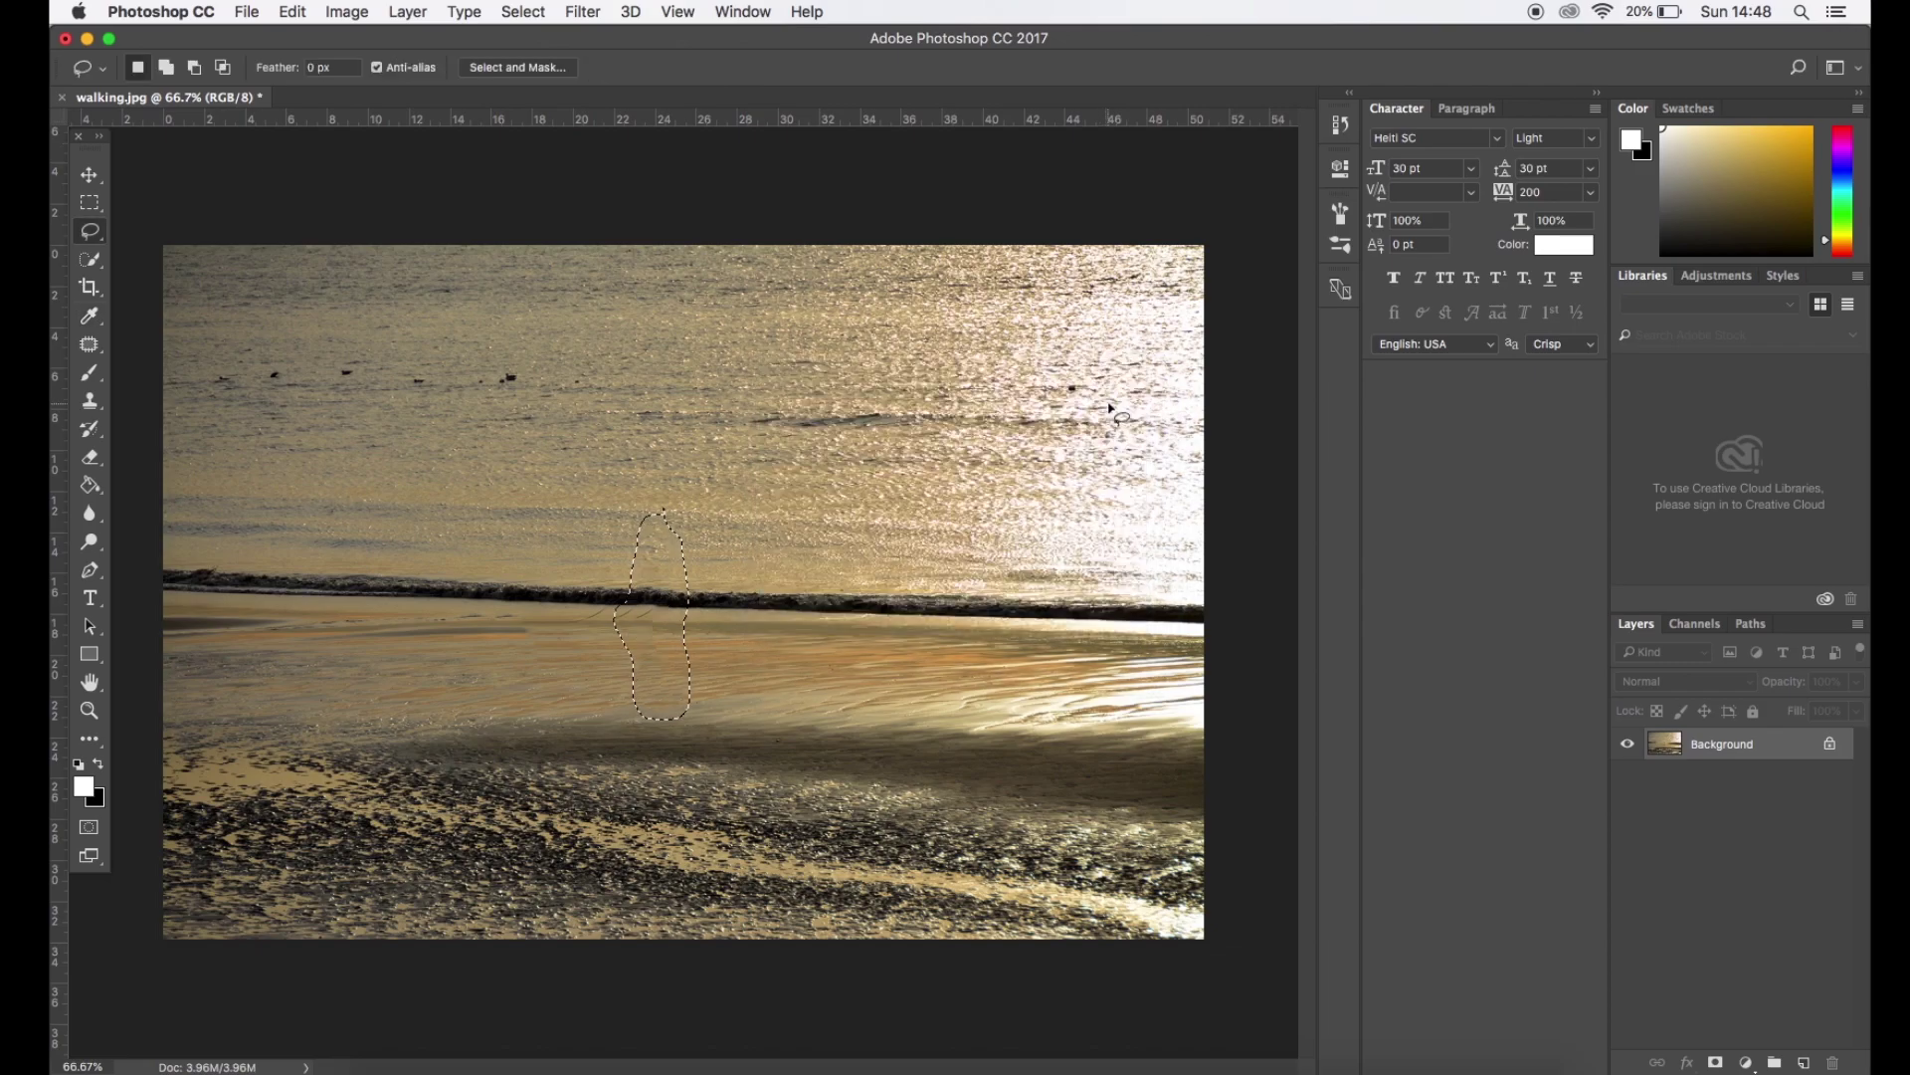
left_click(90, 202)
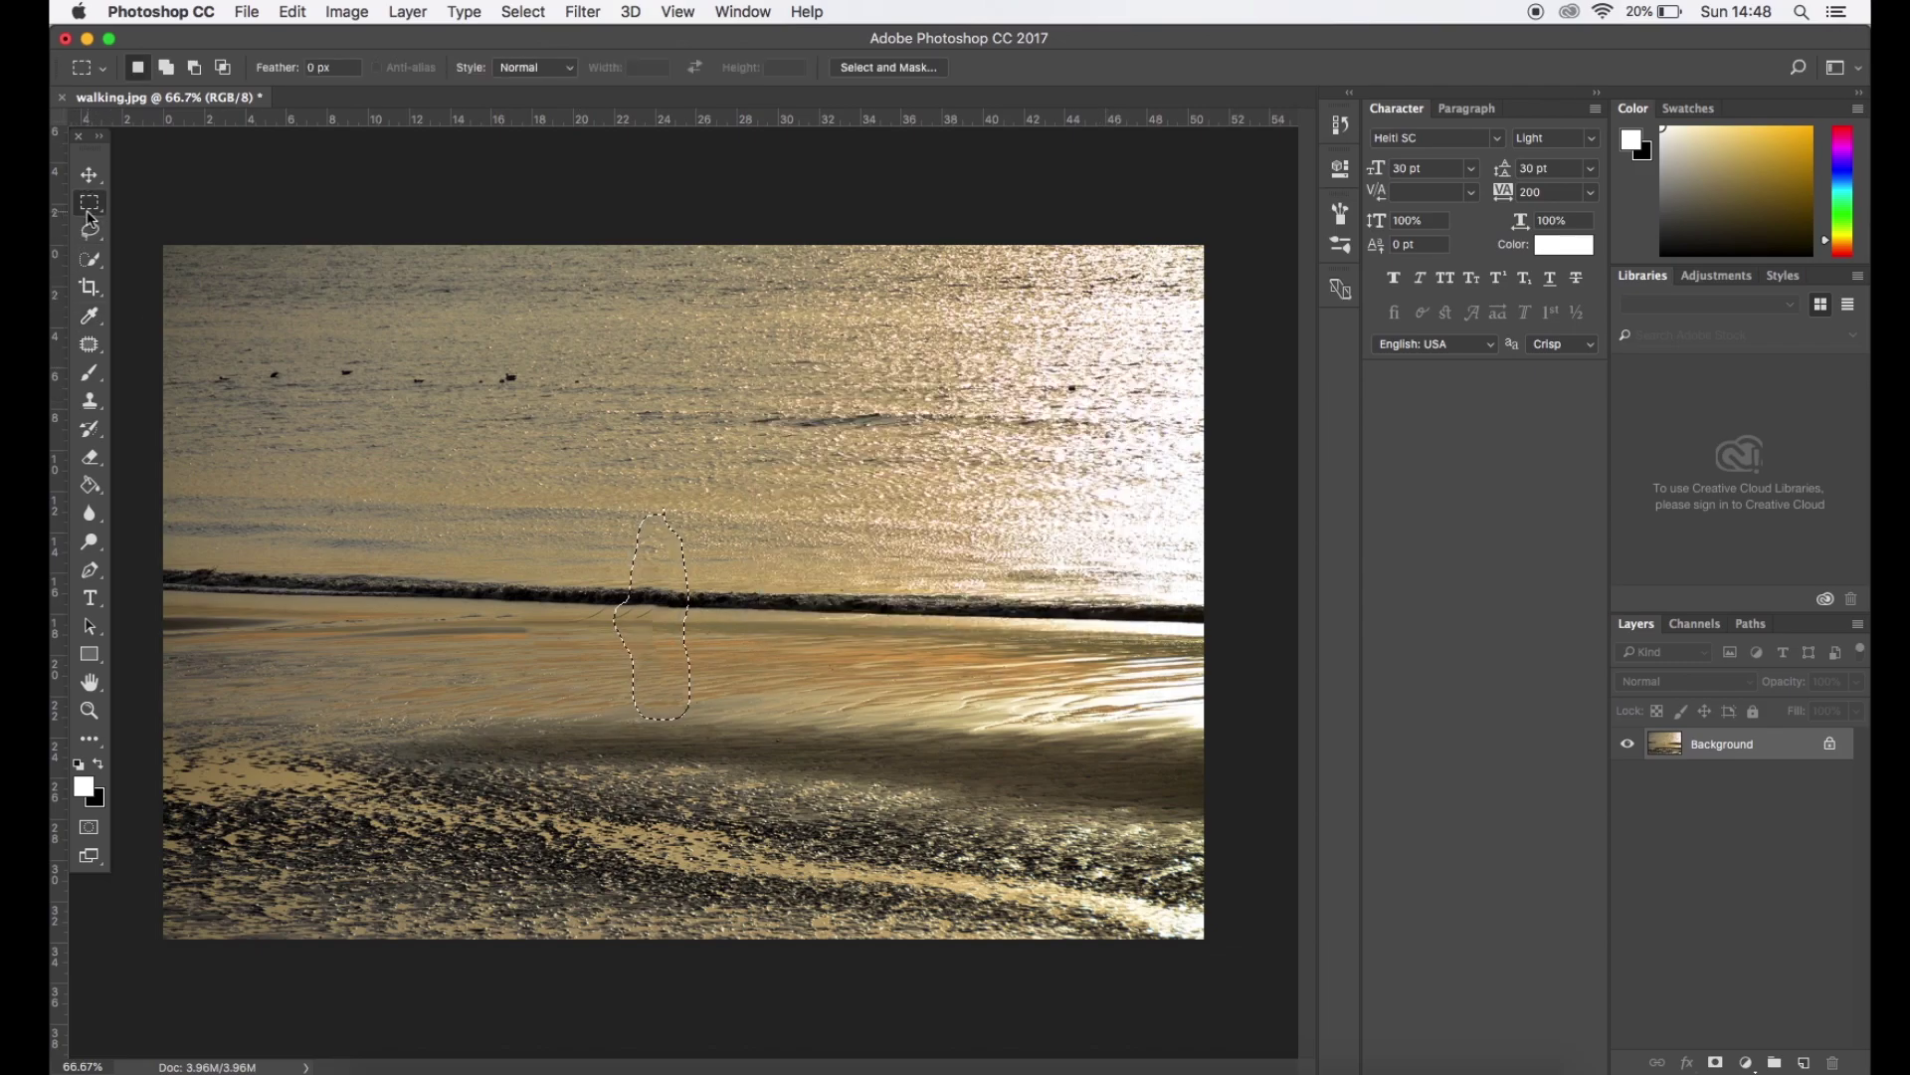
left_click(696, 442)
Undo the fills to bring back the man and dog, then zoom in close on the dog
key("super+z")
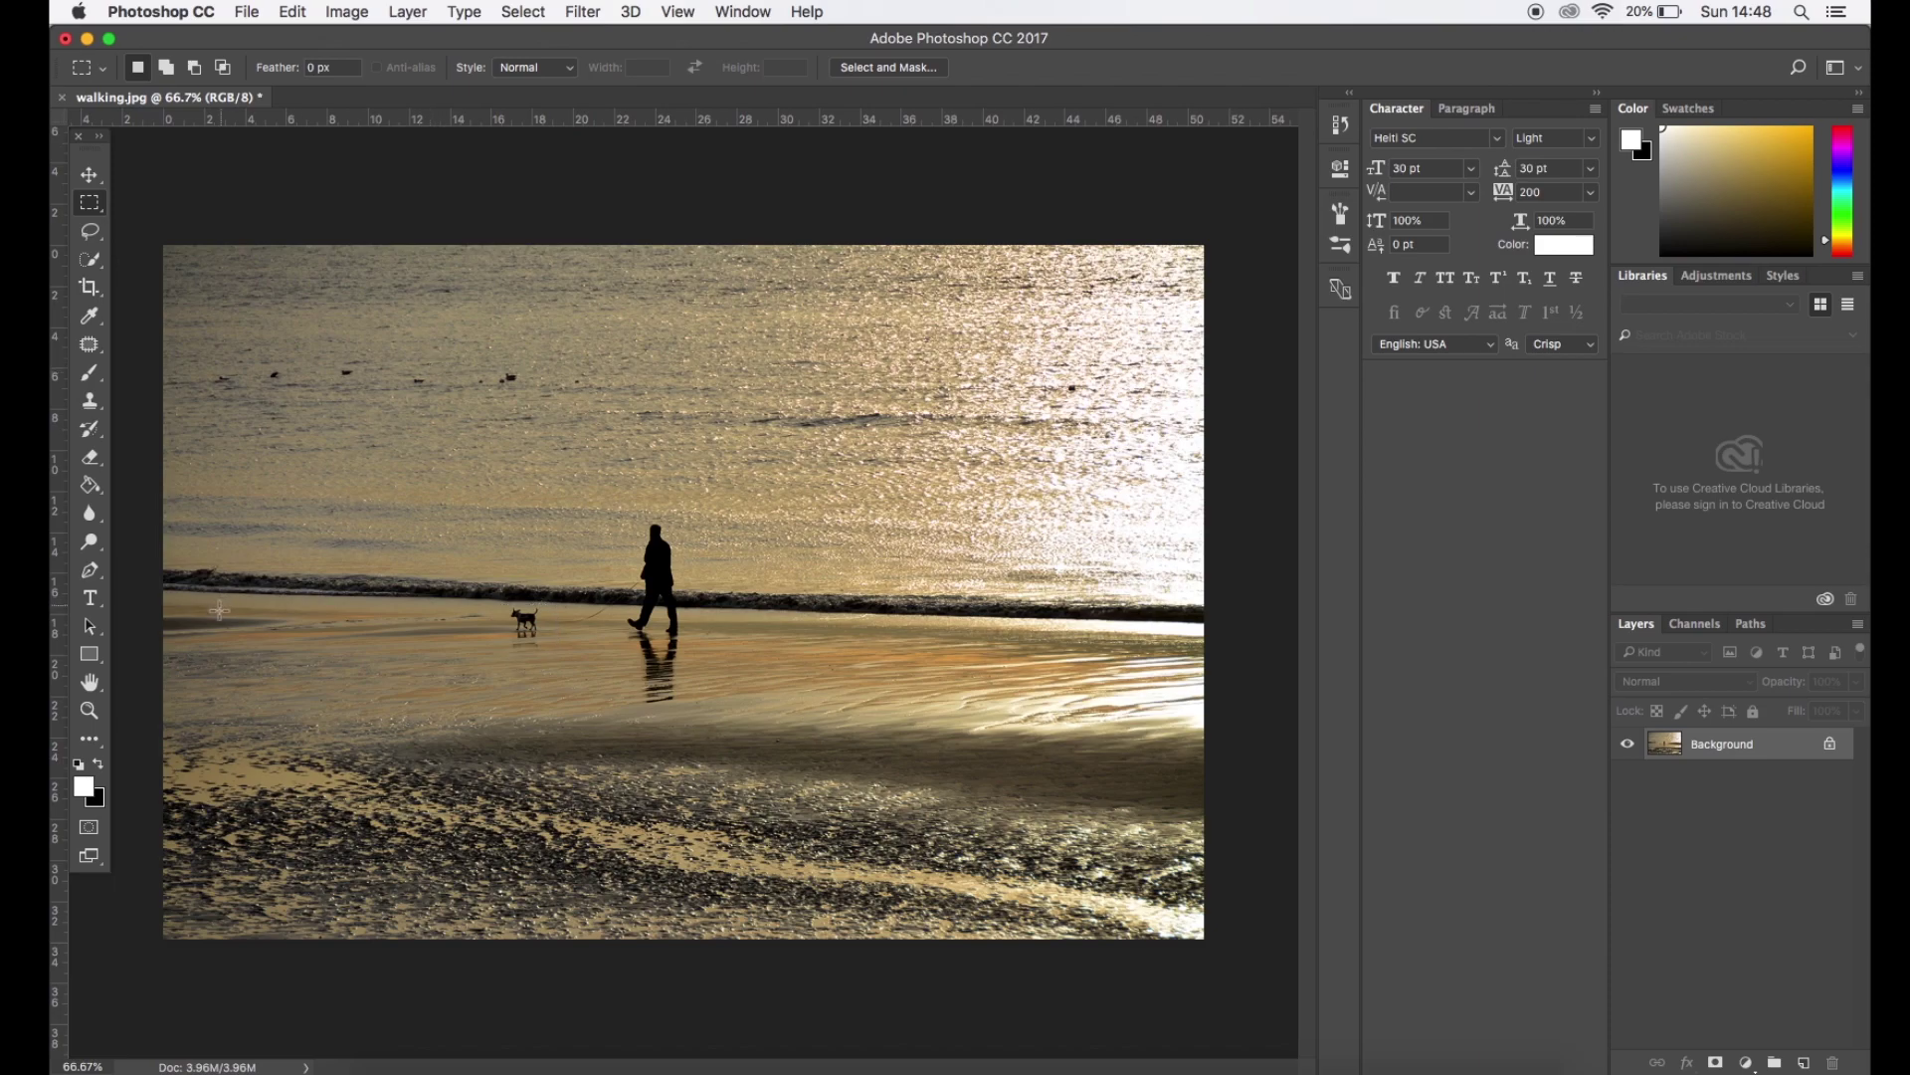
left_click(90, 709)
left_click(542, 643)
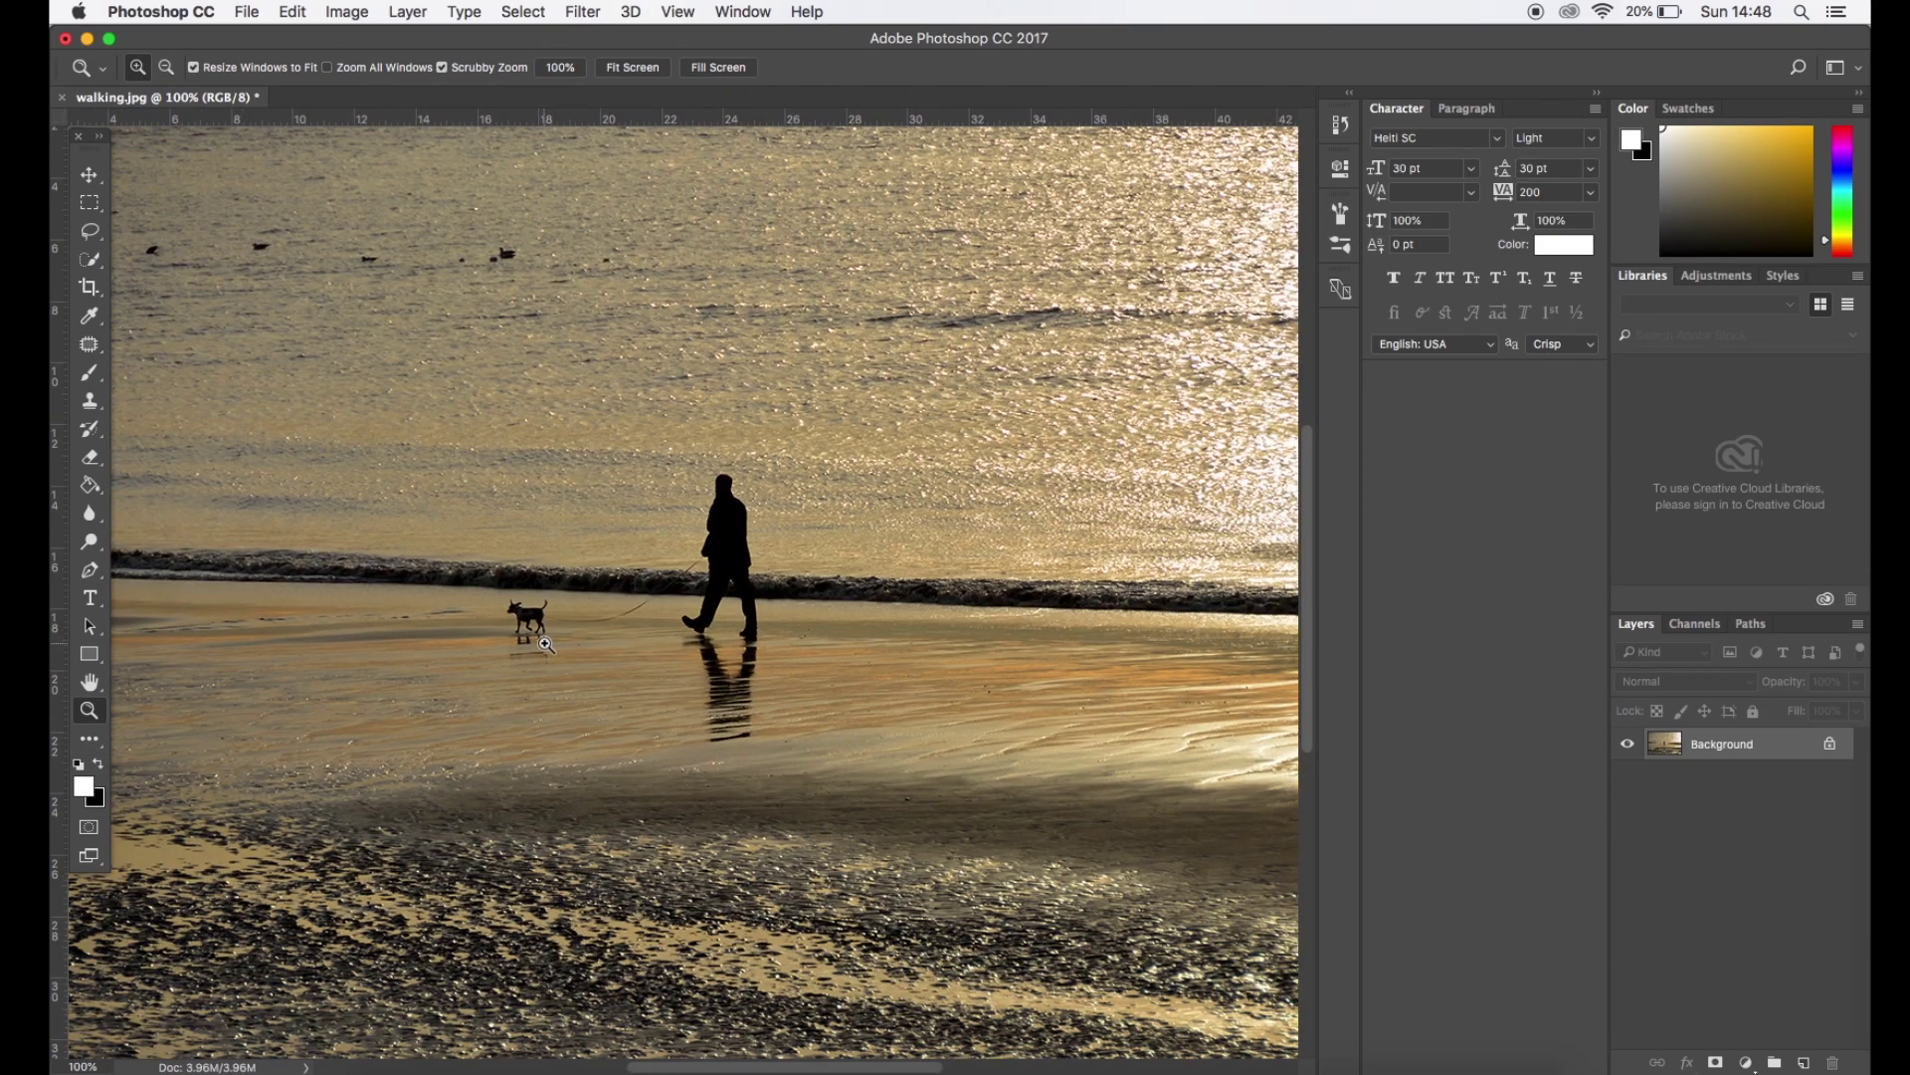
left_click(543, 643)
left_click(490, 609)
left_click(492, 602)
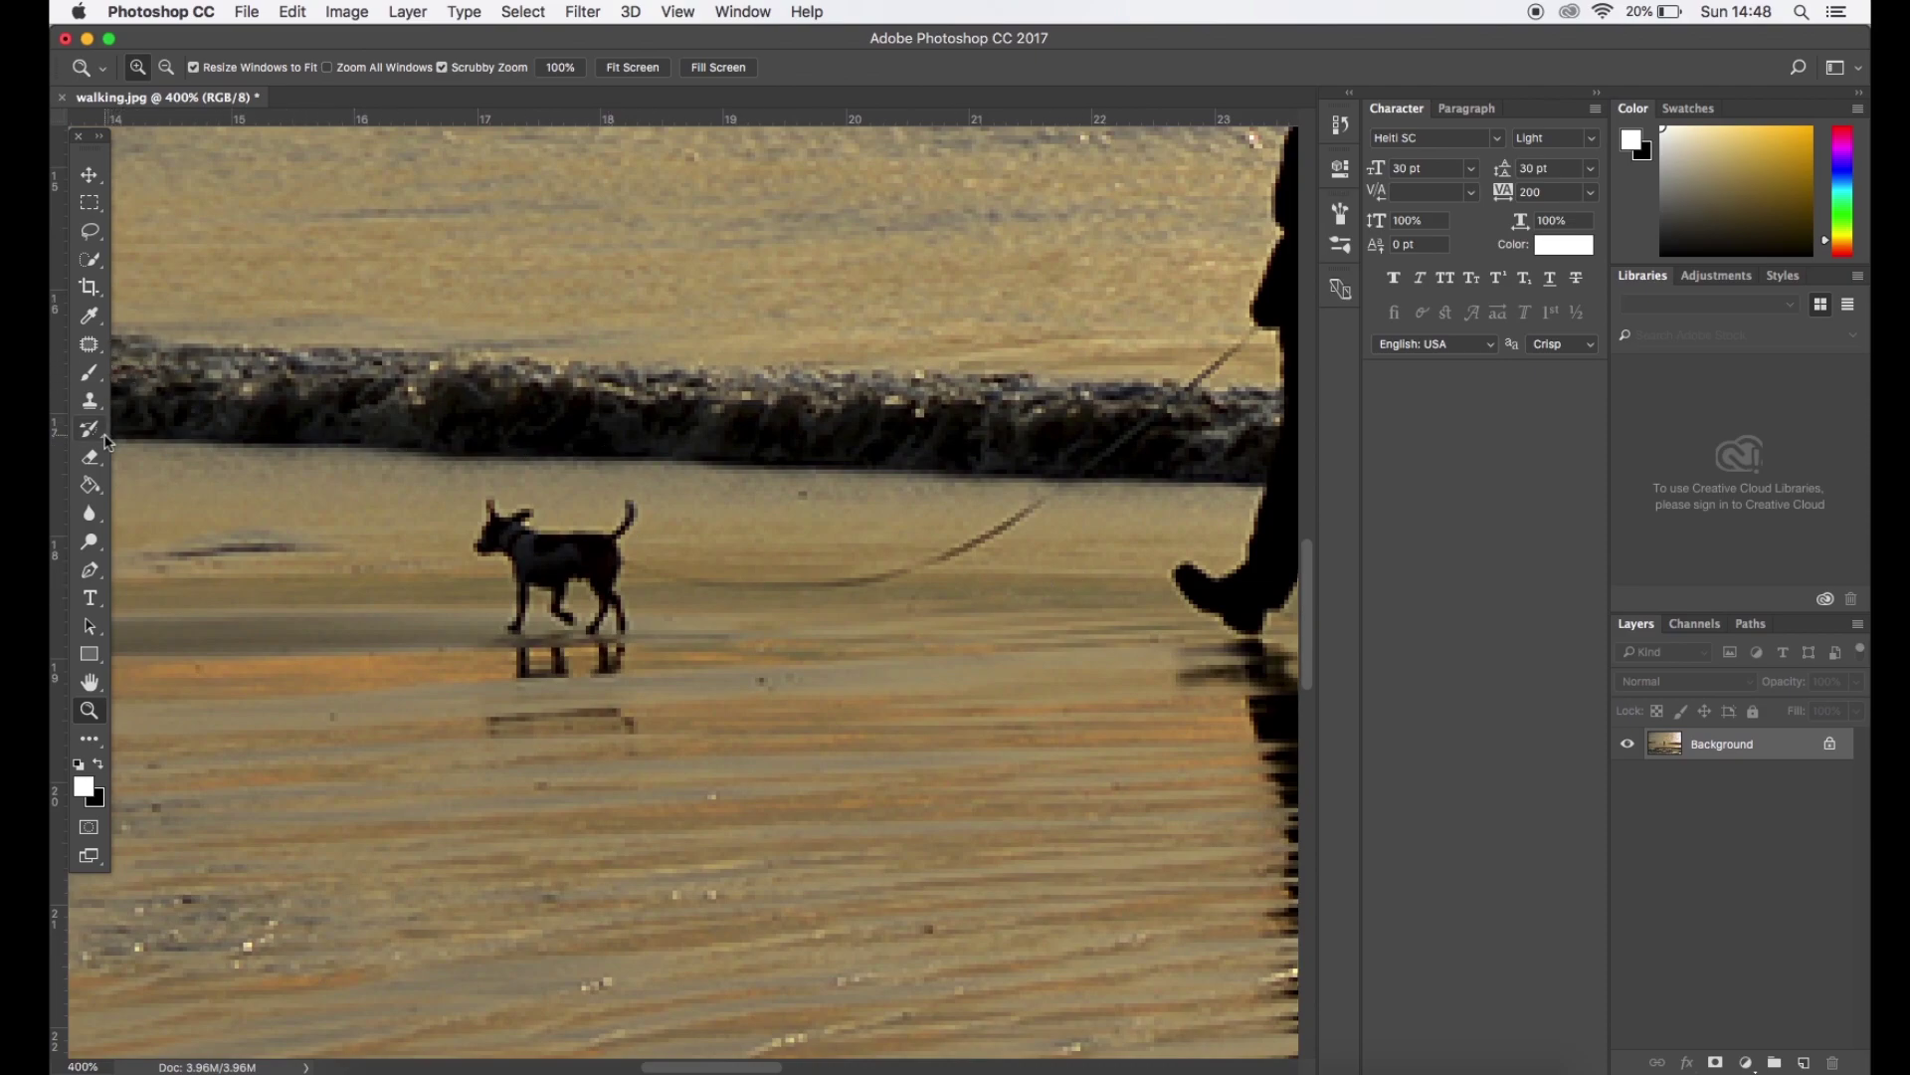
Choose the Clone Stamp and shrink its brush size to 23 px
left_click(89, 402)
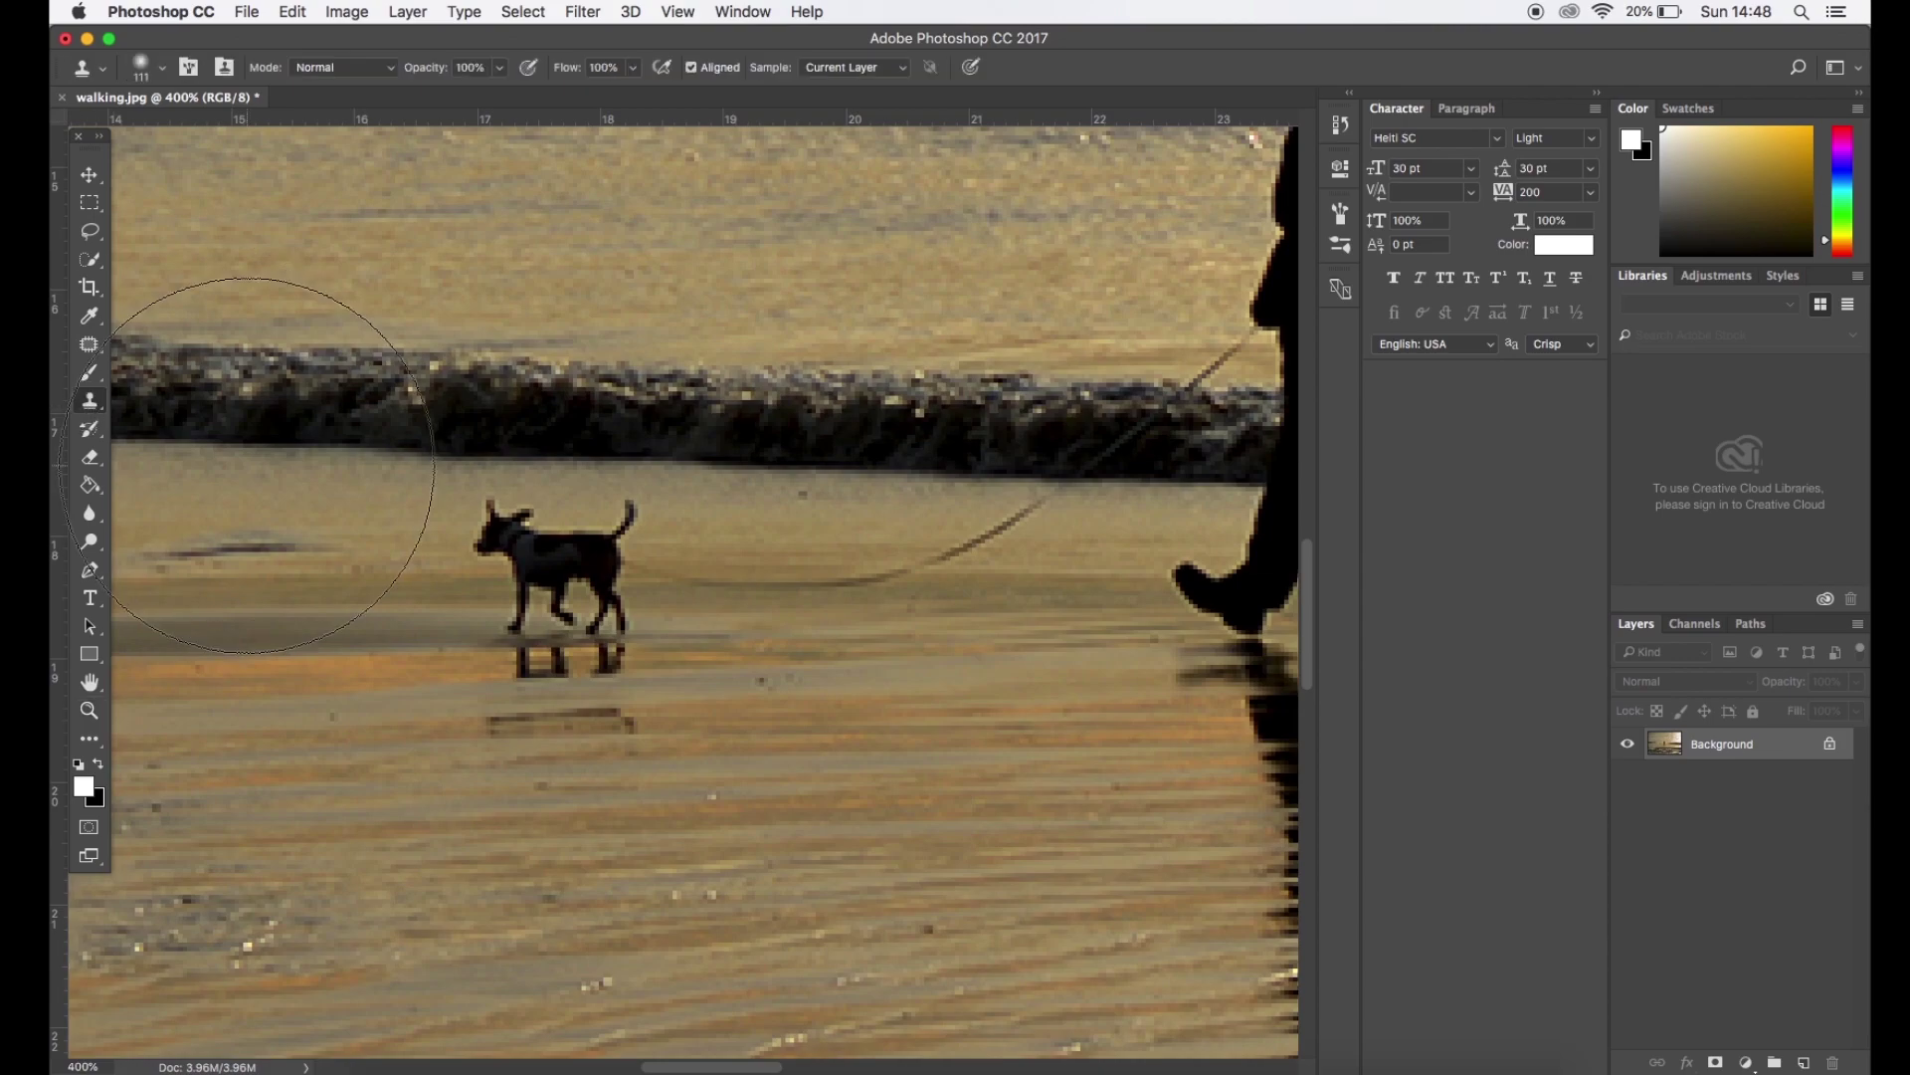
left_click(166, 68)
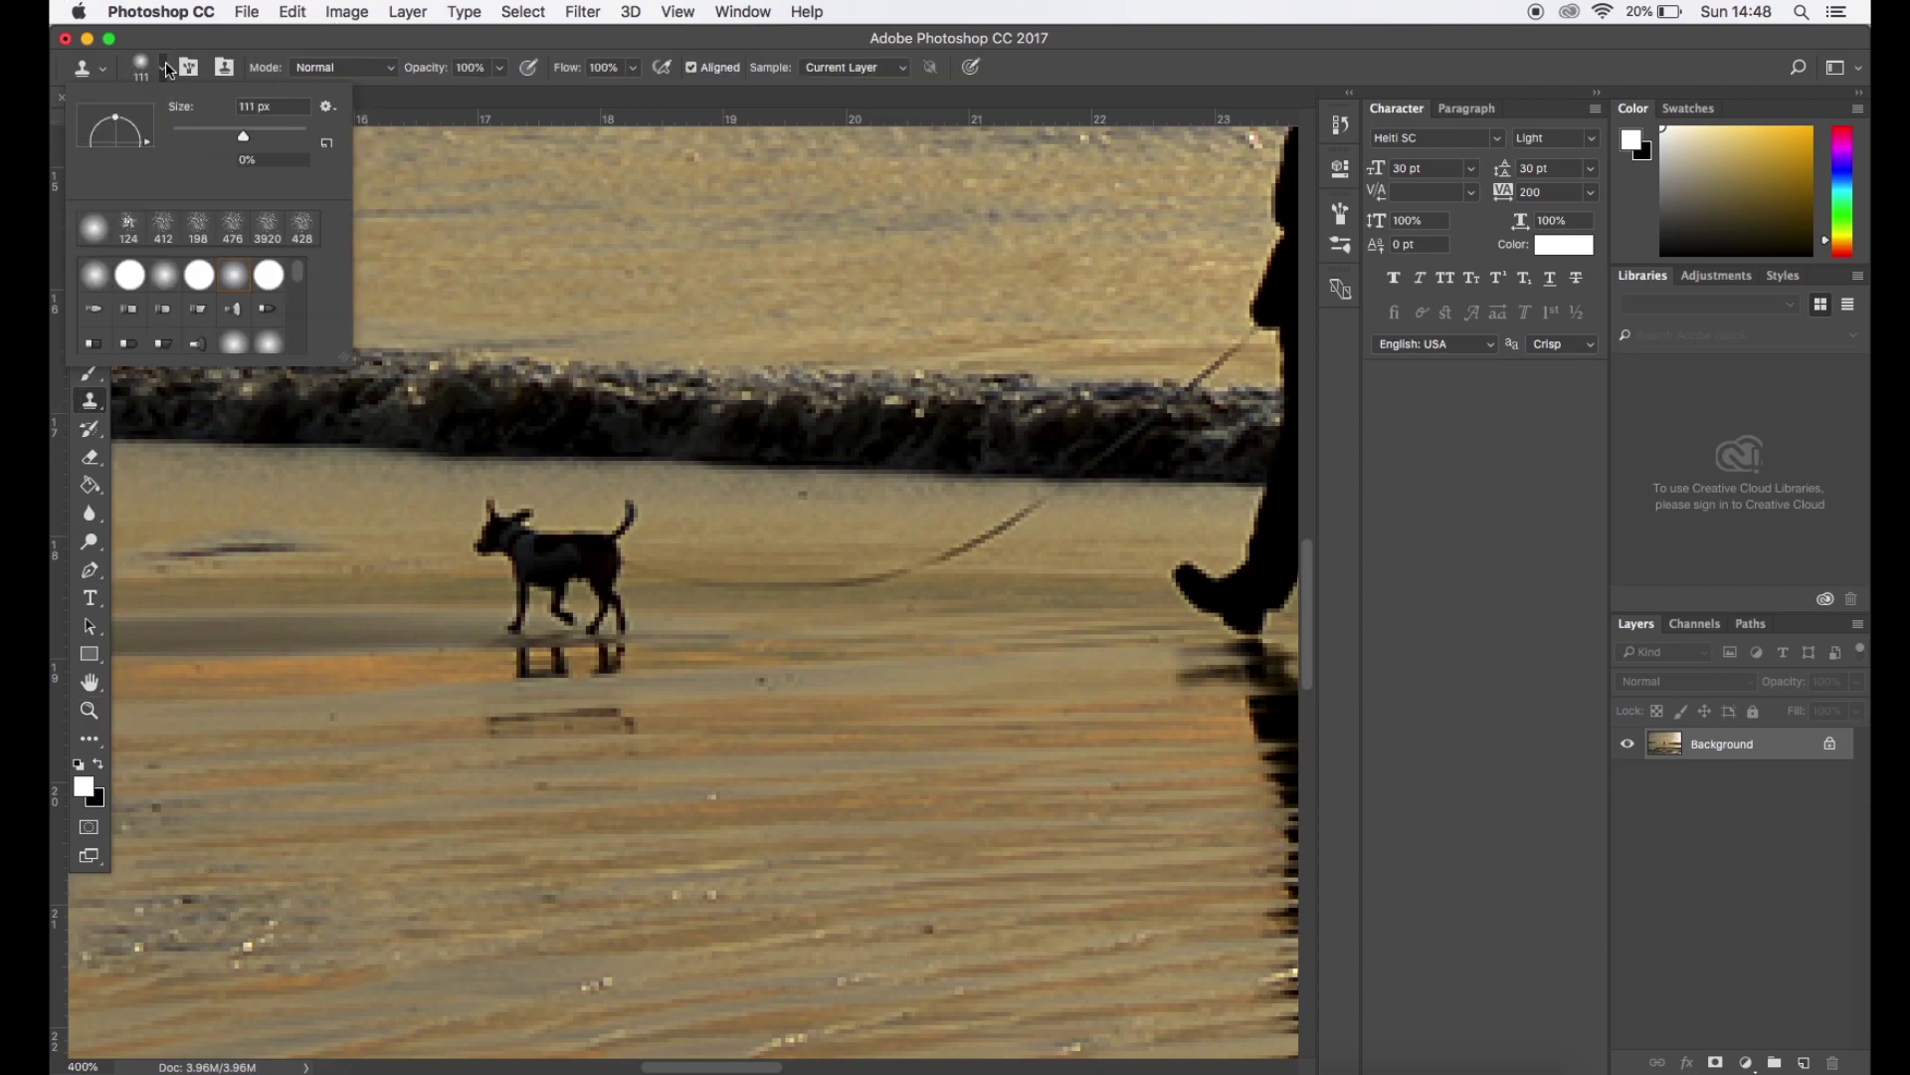
left_click_drag(200, 137, 189, 134)
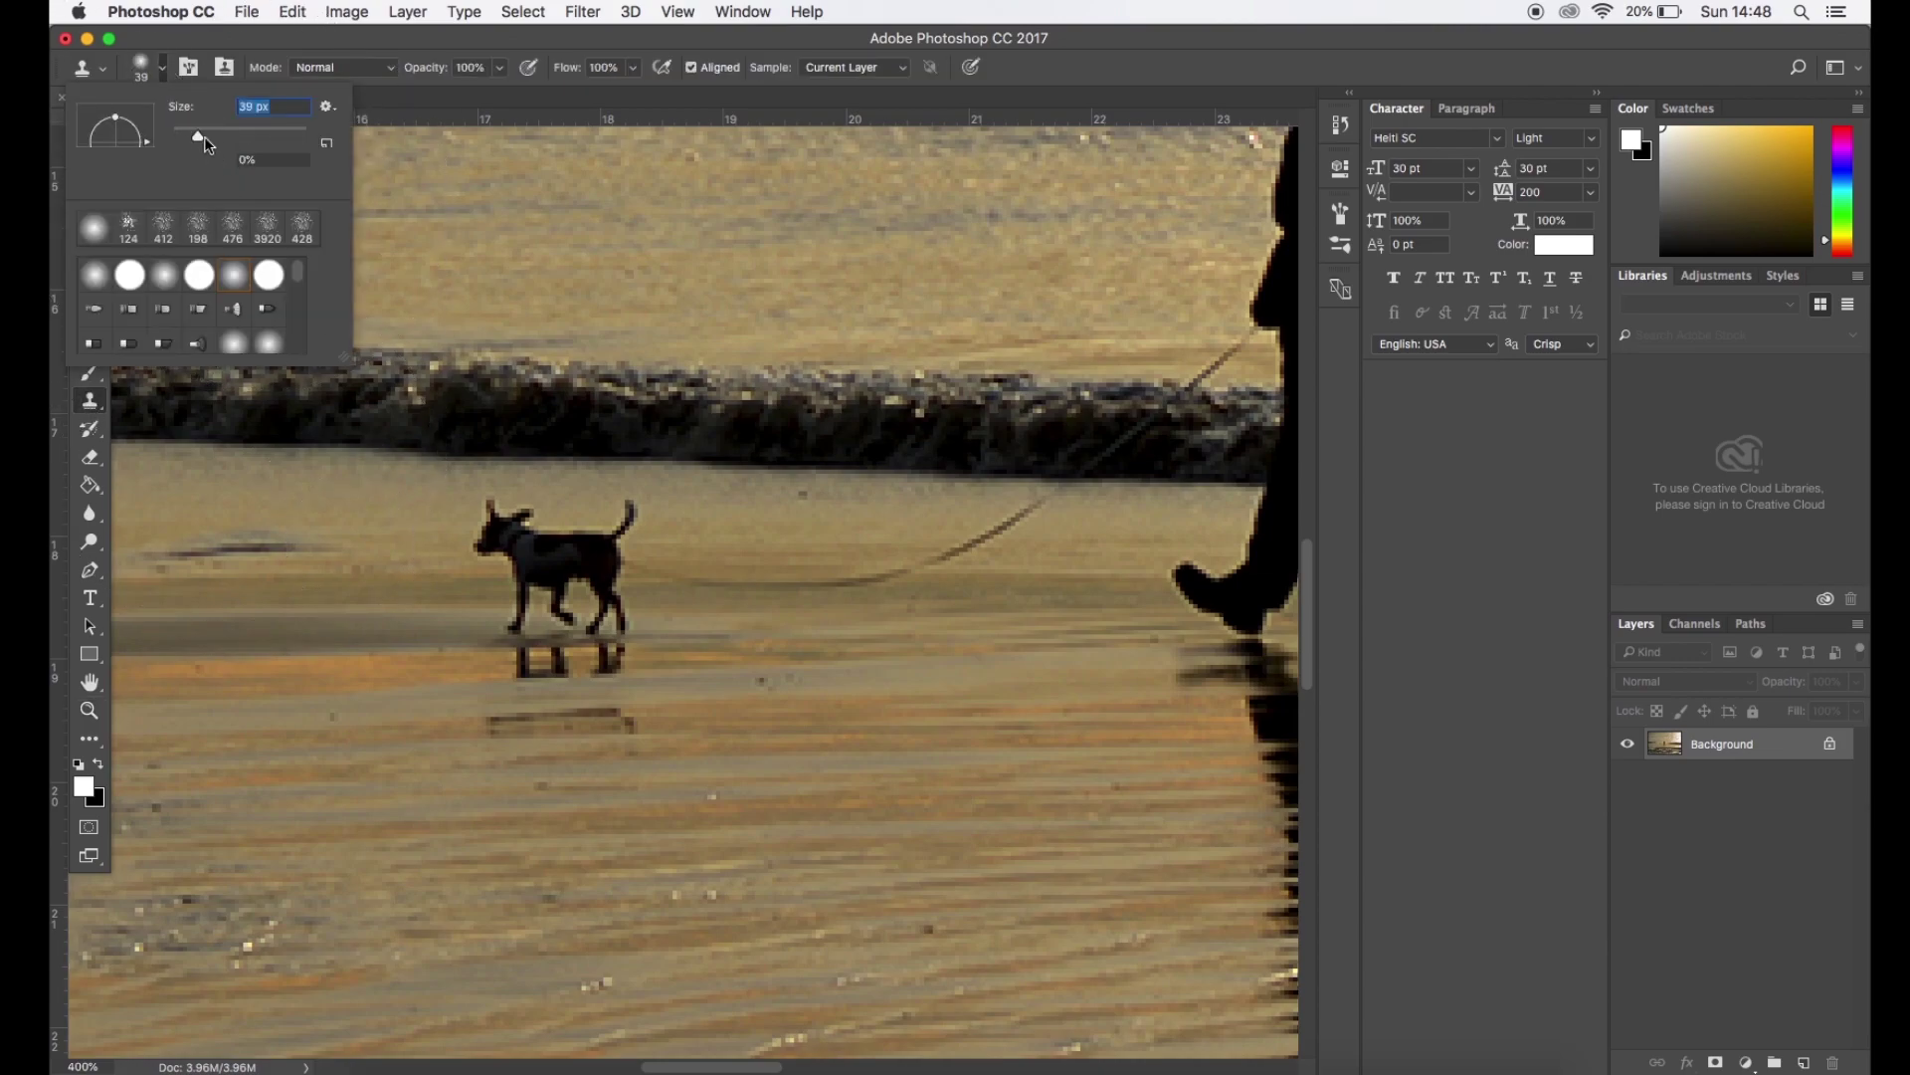
left_click(499, 67)
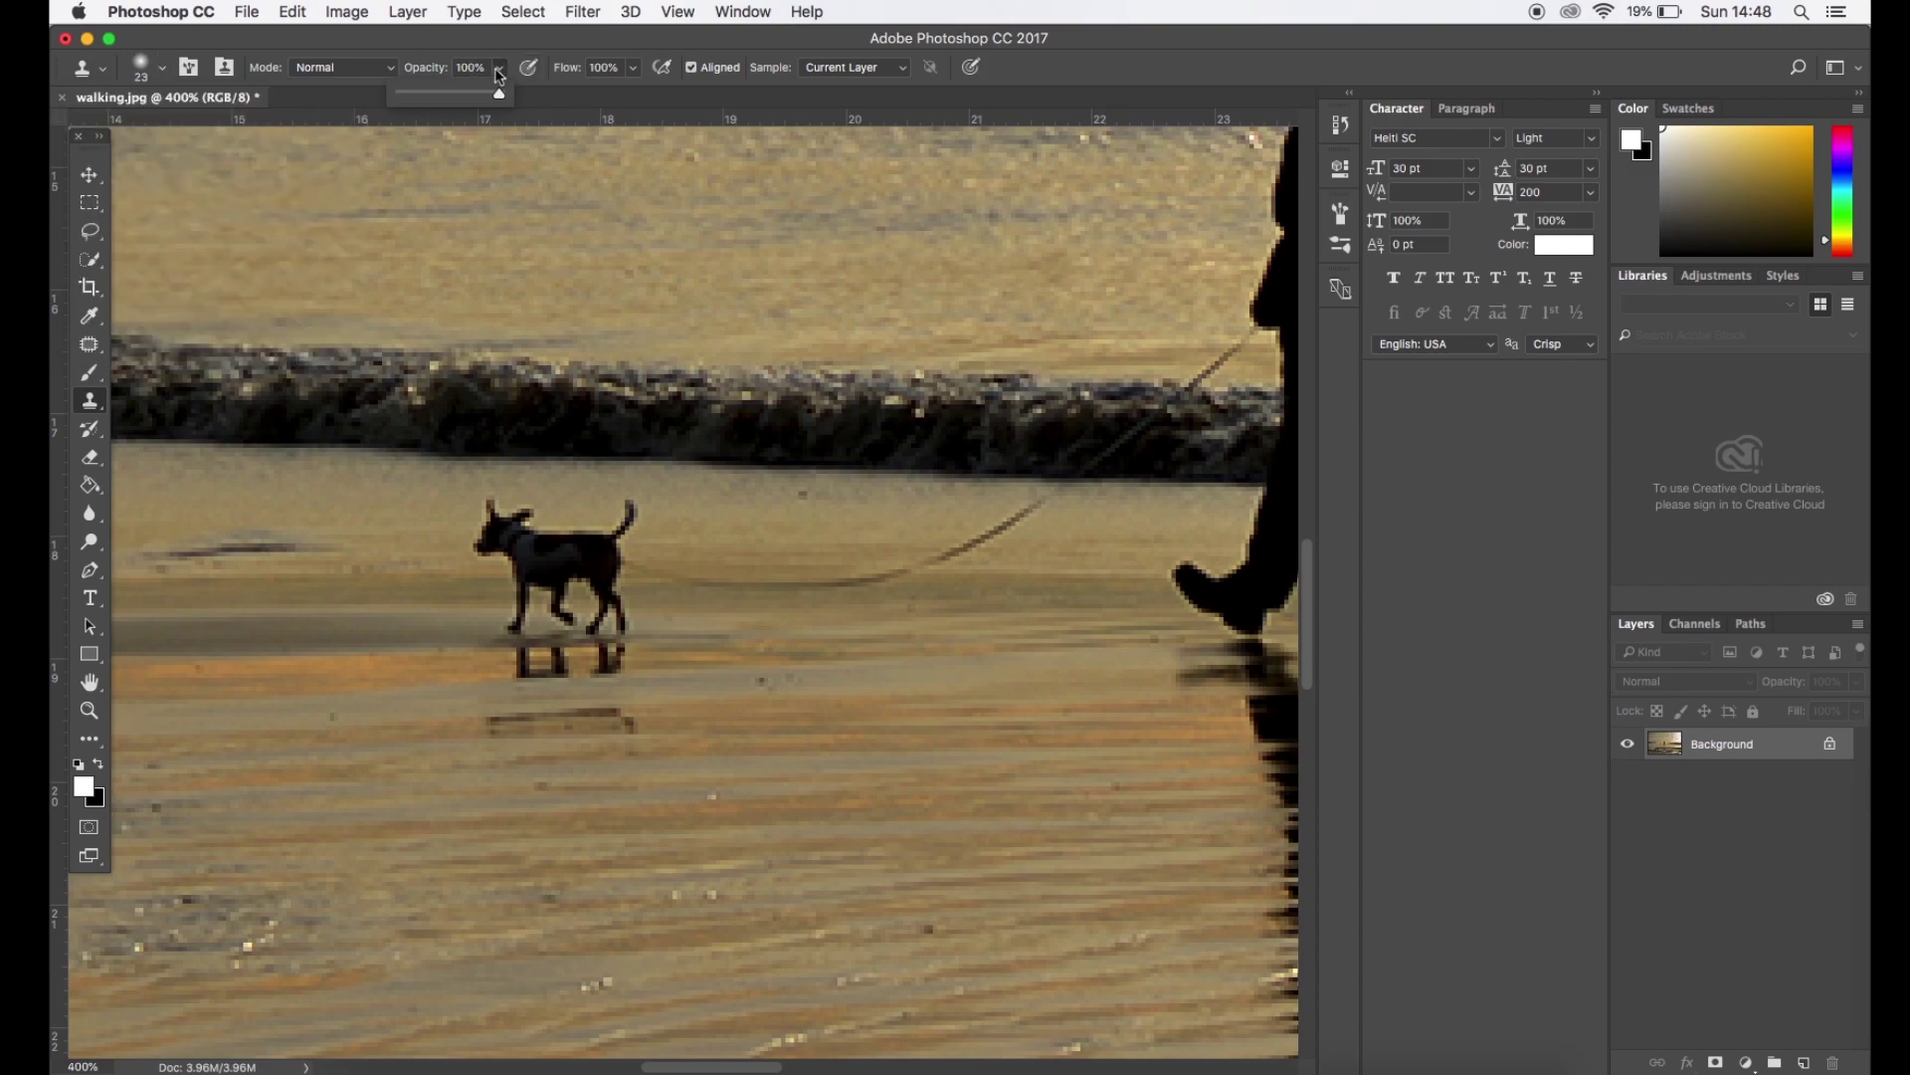
Sample clean sand and clone it over the dog's head and body, undoing rough strokes
left_click(239, 593, "alt")
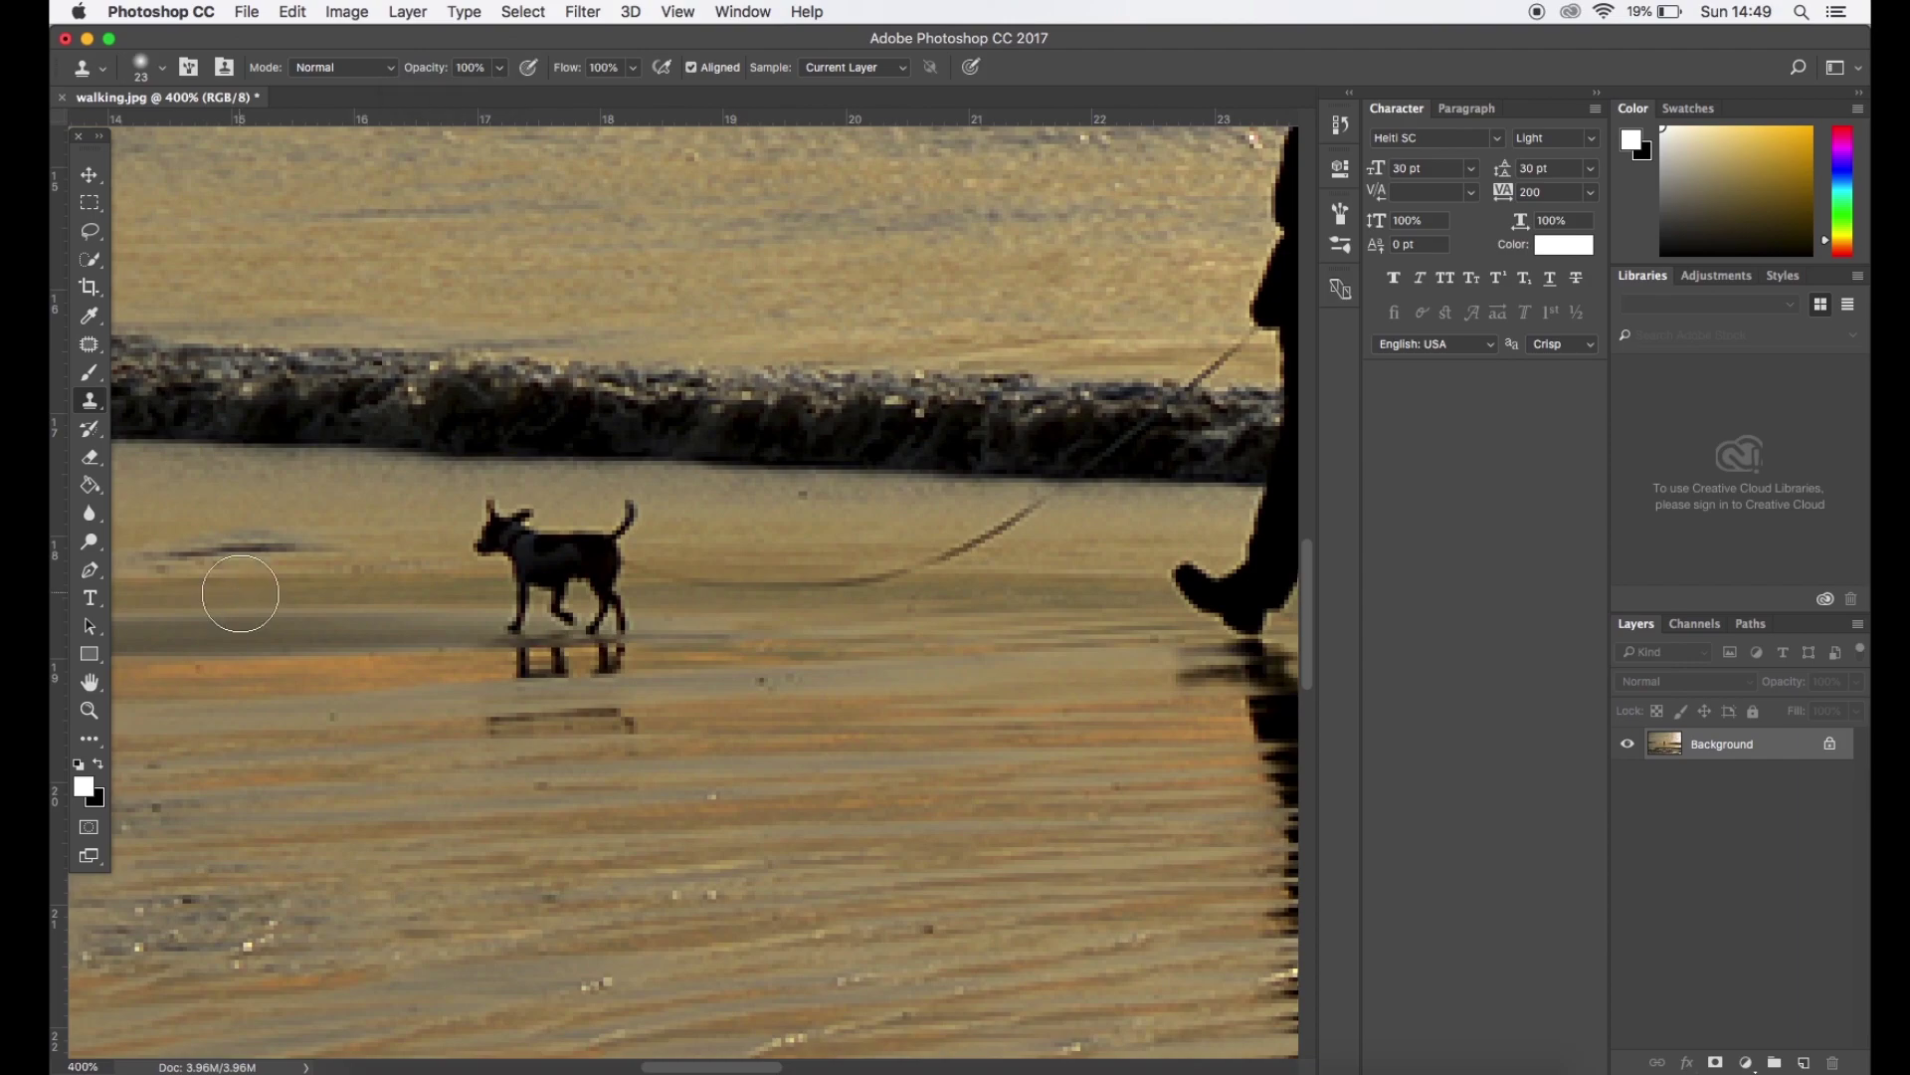
mouse_move(498, 577)
left_mouse_down()
mouse_move(590, 575)
mouse_move(524, 587)
left_mouse_up()
key("super+z")
left_click(522, 583)
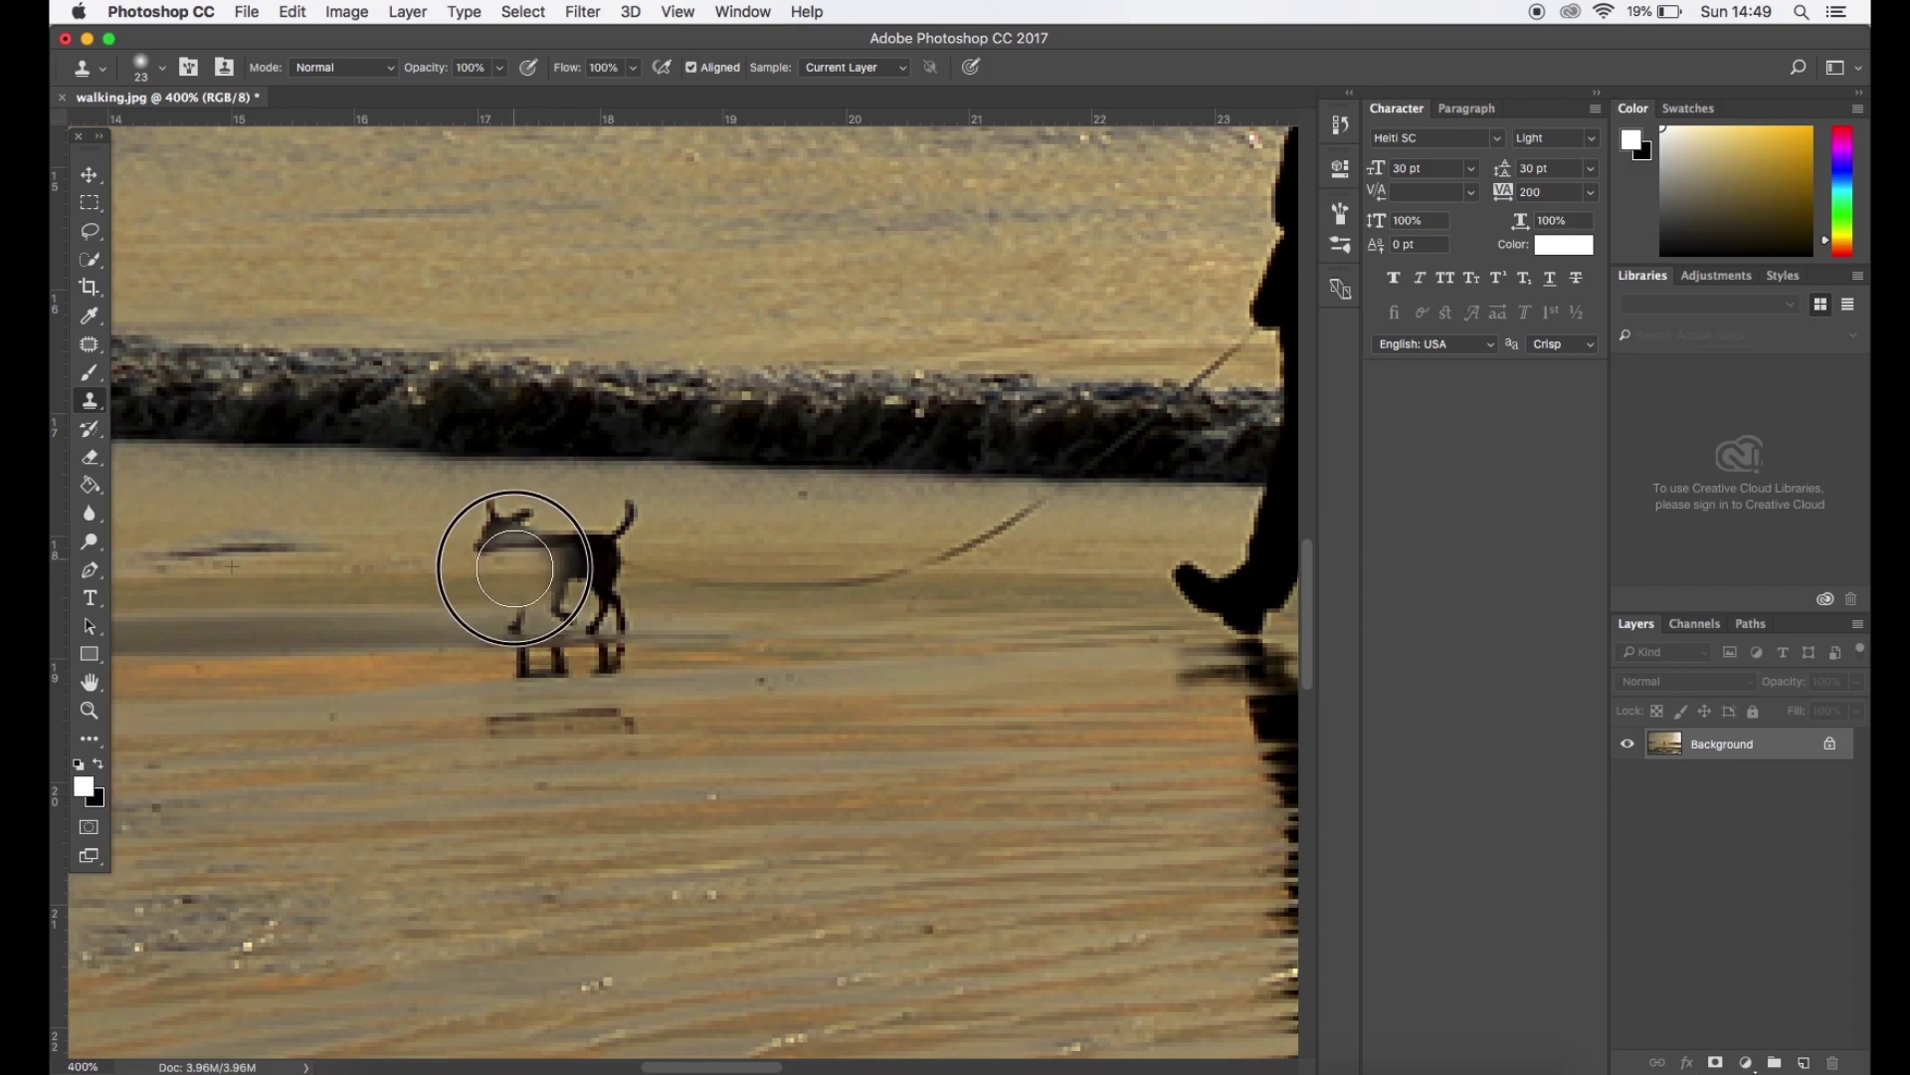
mouse_move(514, 570)
left_mouse_down()
mouse_move(507, 517)
mouse_move(598, 547)
mouse_move(581, 595)
mouse_move(531, 614)
mouse_move(559, 646)
mouse_move(629, 629)
mouse_move(623, 507)
mouse_move(728, 562)
mouse_move(774, 526)
left_mouse_up()
key("super+z")
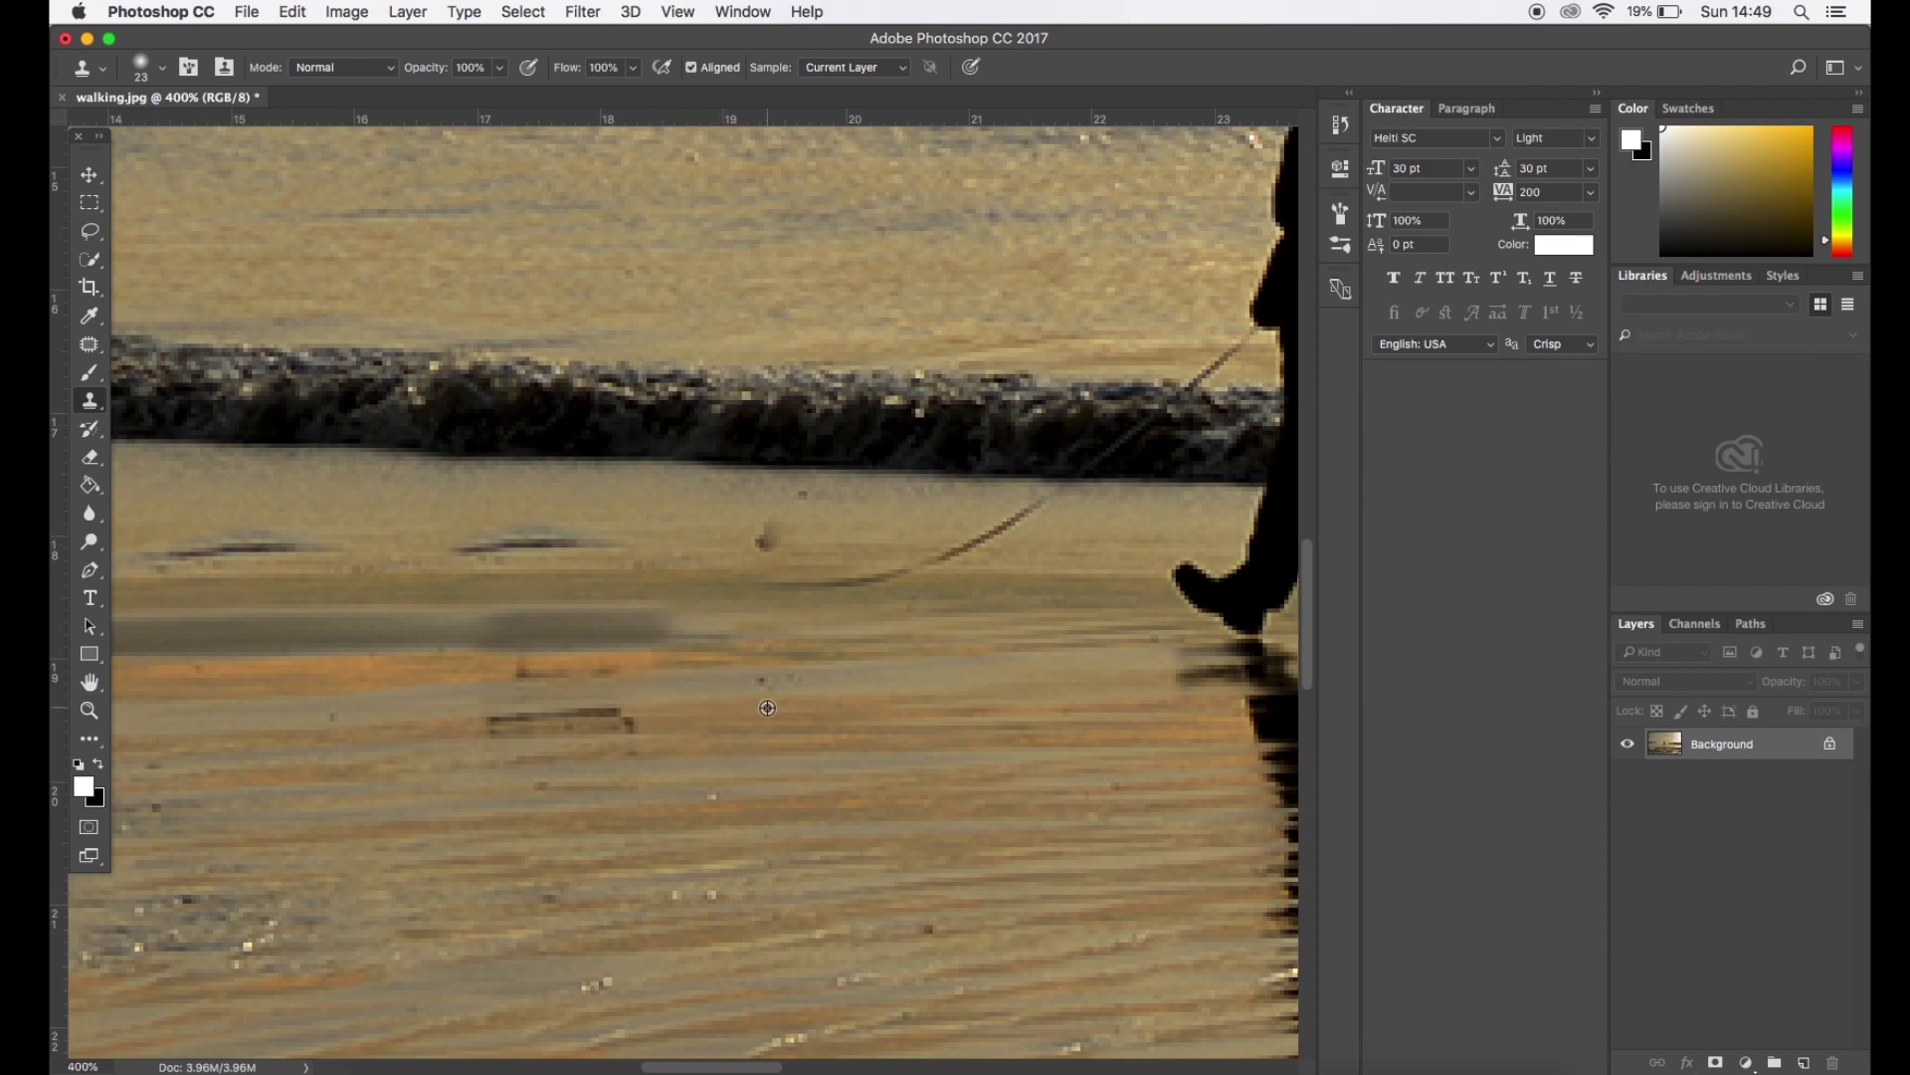
Clone sand over the leftover dark streak and reflection, then fit the whole photo on screen
left_click(657, 744, "alt")
mouse_move(617, 721)
left_mouse_down()
mouse_move(529, 696)
mouse_move(597, 727)
mouse_move(511, 746)
mouse_move(541, 725)
mouse_move(617, 732)
left_mouse_up()
left_click(811, 706)
left_click(613, 728)
mouse_move(613, 728)
left_mouse_down()
mouse_move(501, 732)
mouse_move(555, 725)
left_mouse_up()
key("[")
key("[")
key("[")
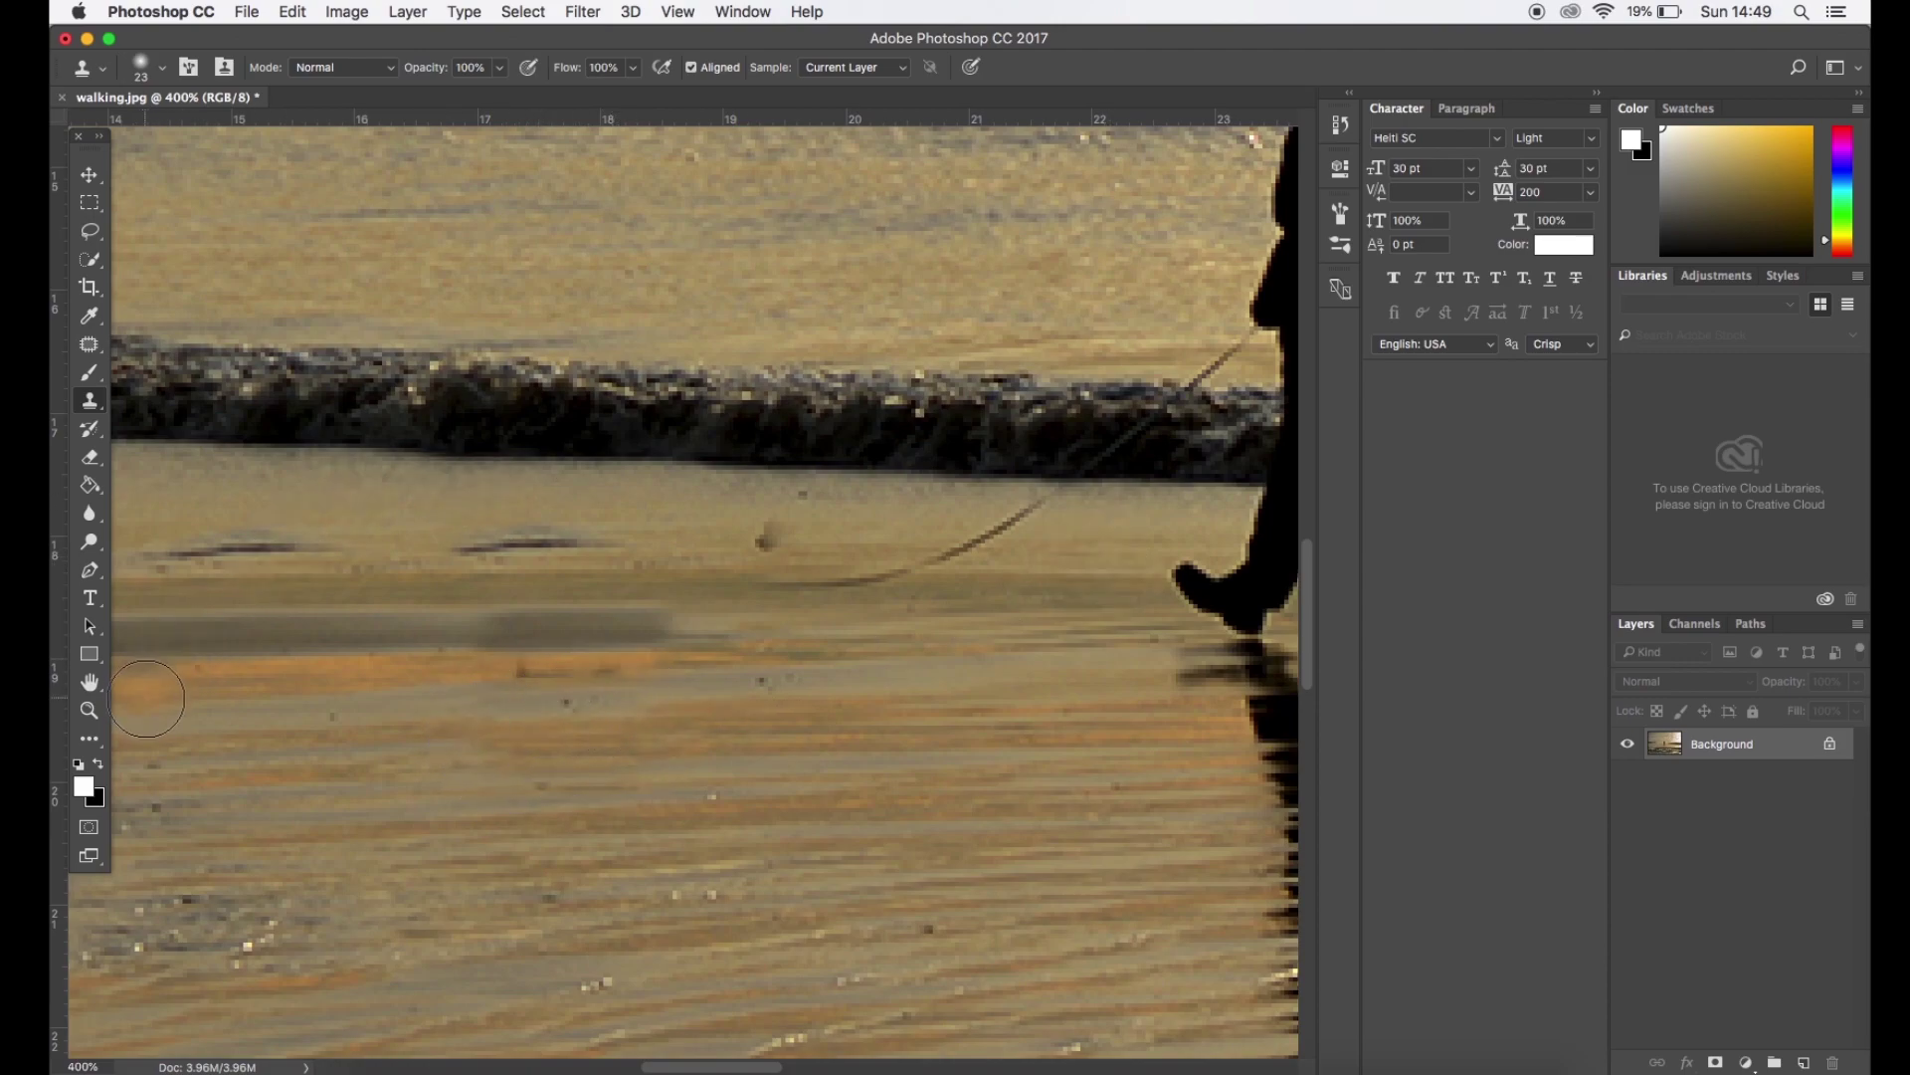
key("m")
key("super+0")
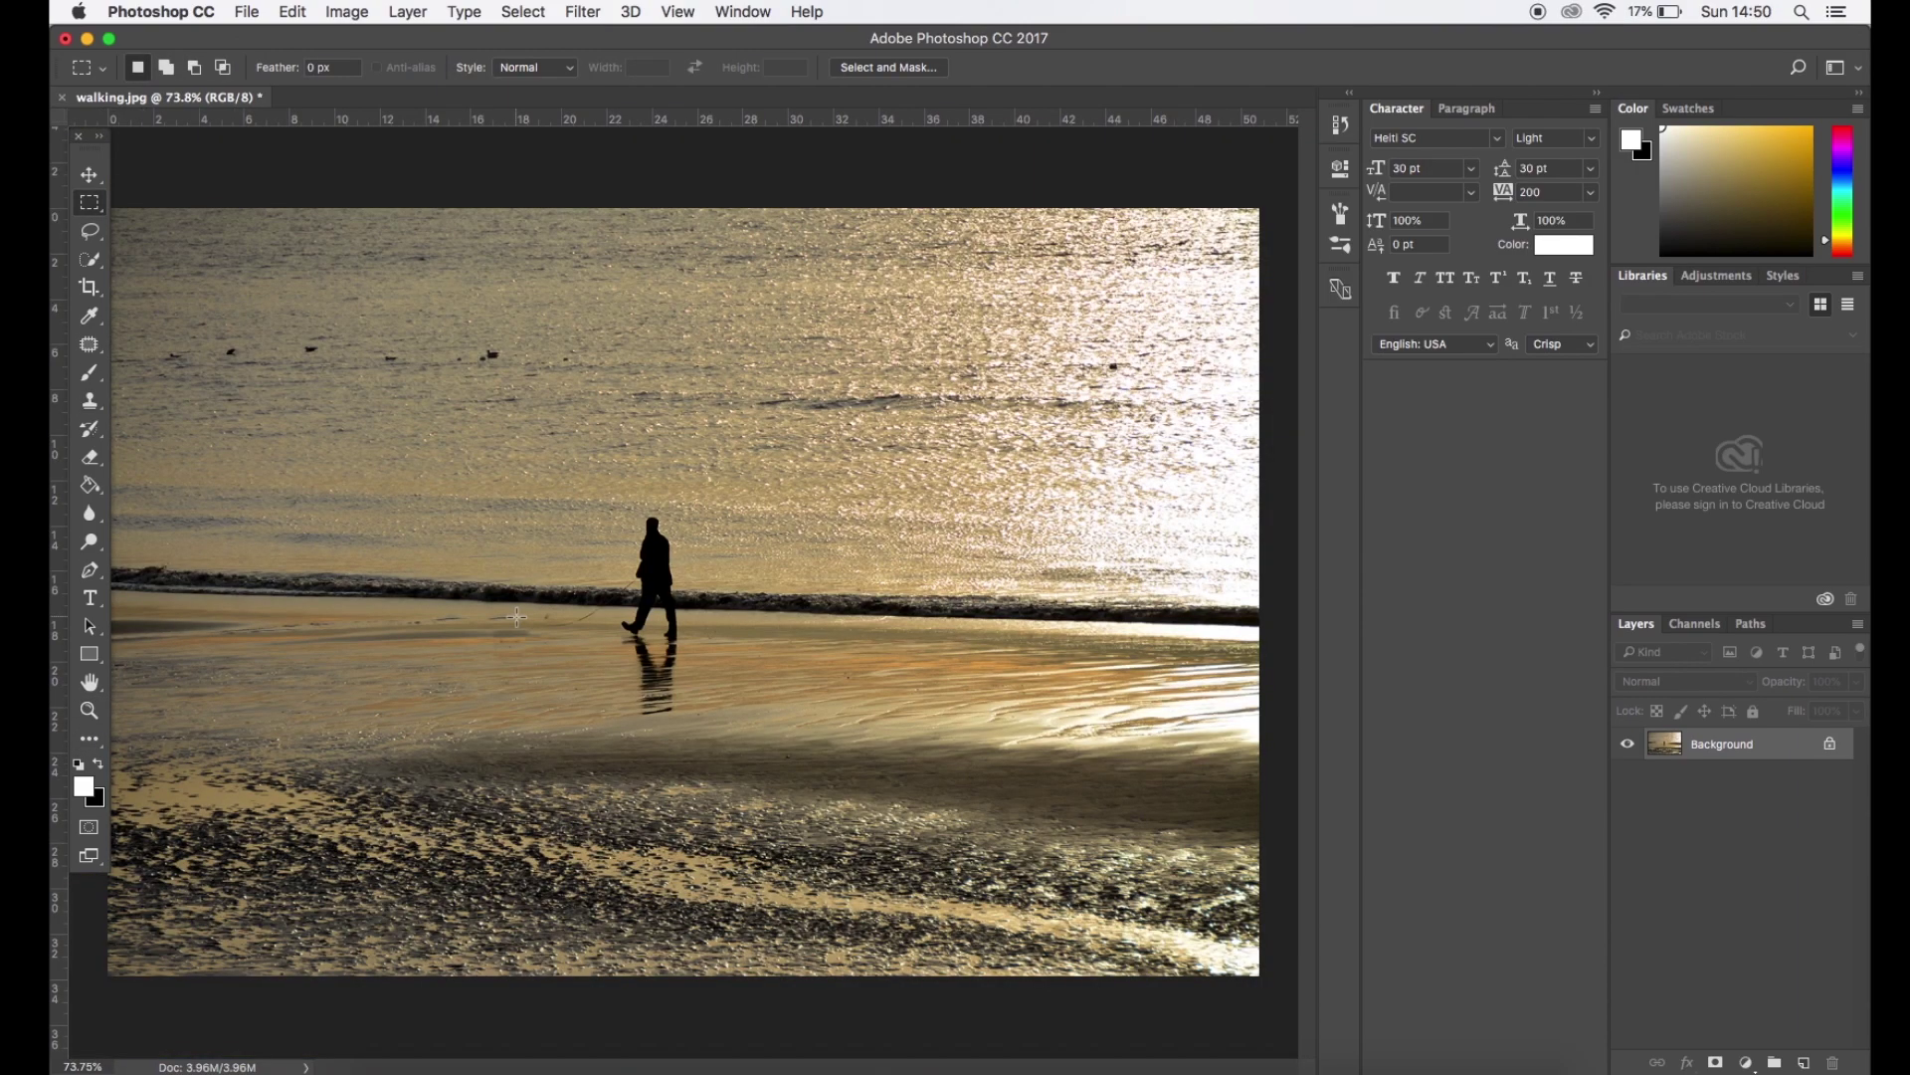